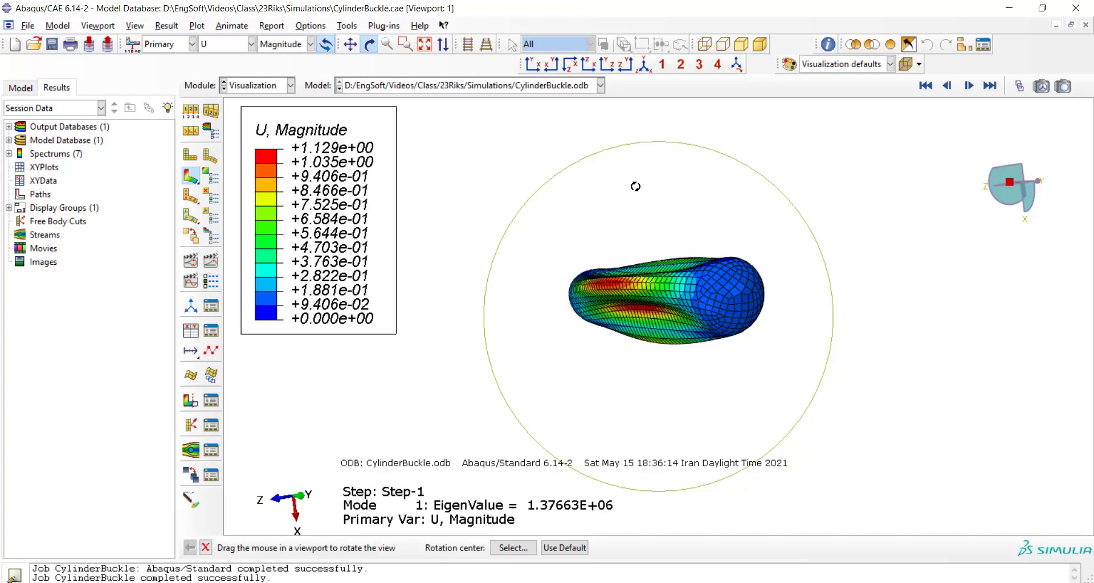
Examine the buckled cylinder's mode shapes from several viewing angles
left_click_drag(636, 186, 681, 353)
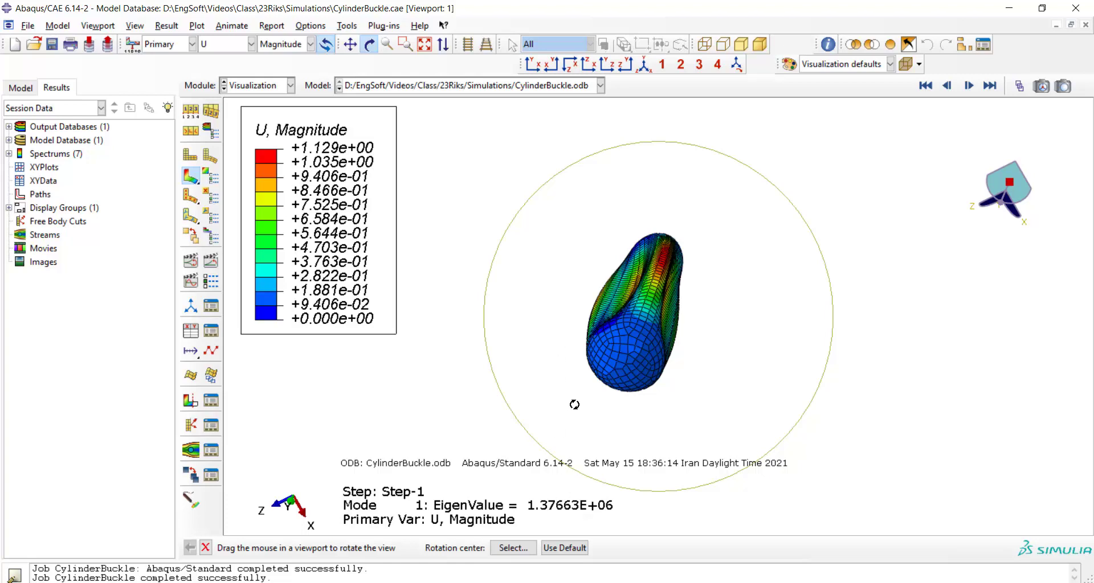
mouse_move(573, 403)
left_mouse_down()
mouse_move(620, 447)
mouse_move(625, 336)
mouse_move(572, 349)
mouse_move(552, 323)
mouse_move(571, 390)
left_mouse_up()
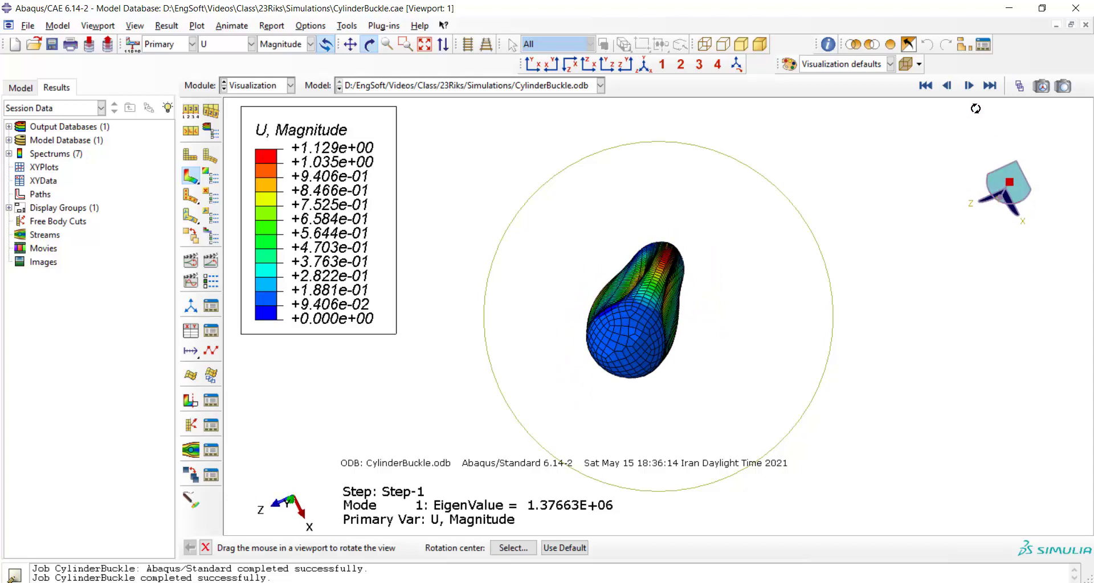
left_click(968, 86)
left_click_drag(635, 306, 586, 291)
left_click_drag(641, 209, 731, 238)
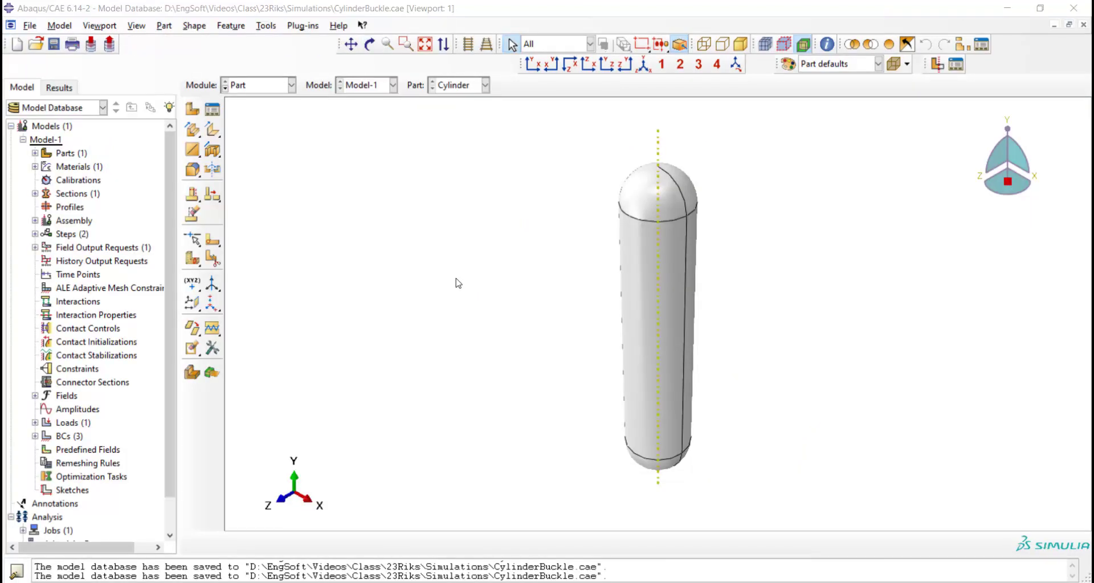
Save a copy of the model database as CylinderRiks.cae in the Simulations folder
left_click(29, 25)
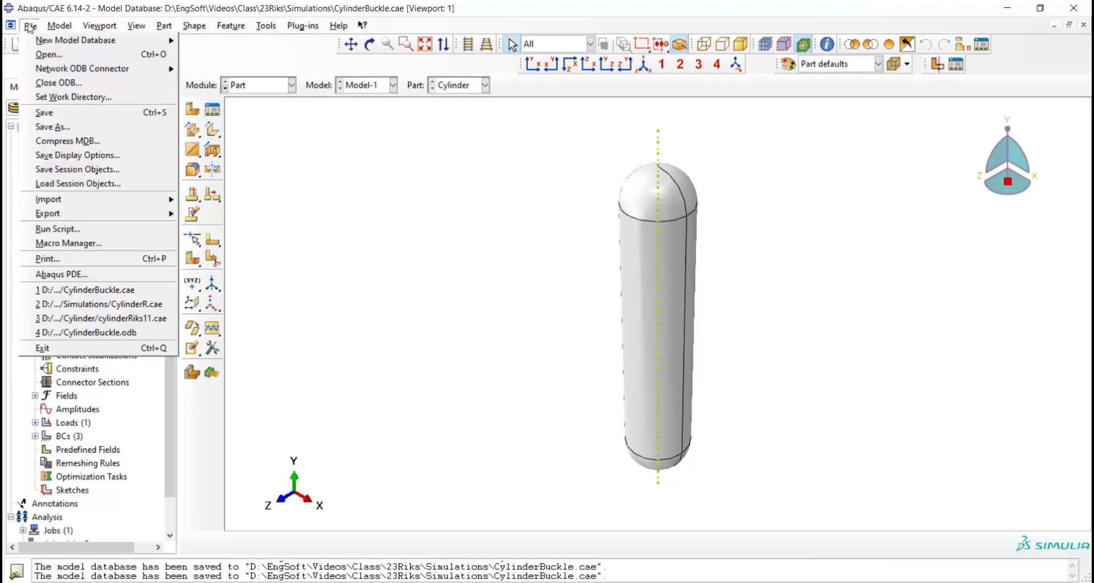
left_click(78, 123)
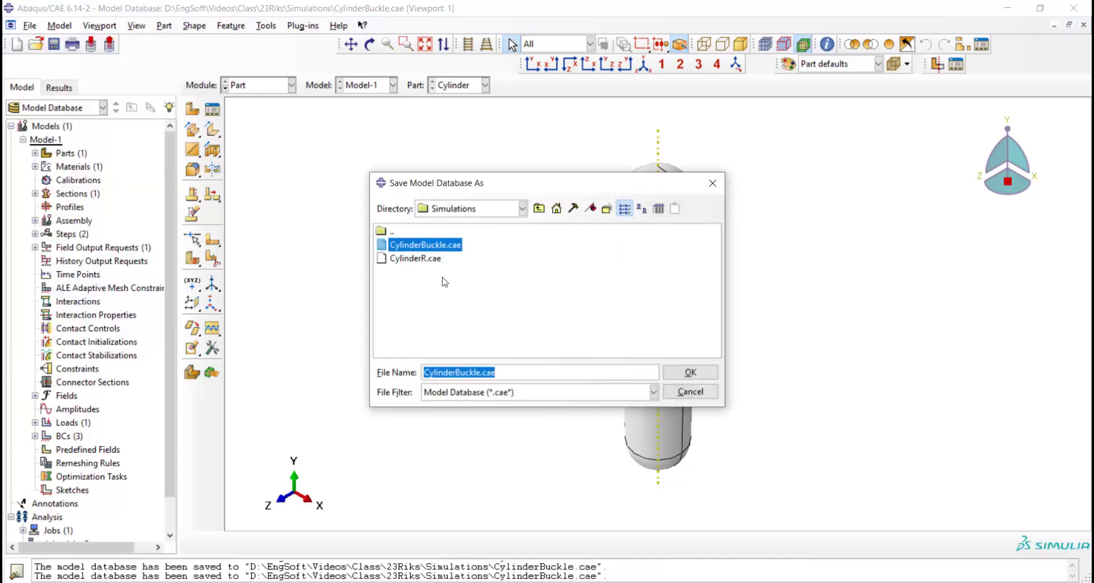
left_click(463, 373)
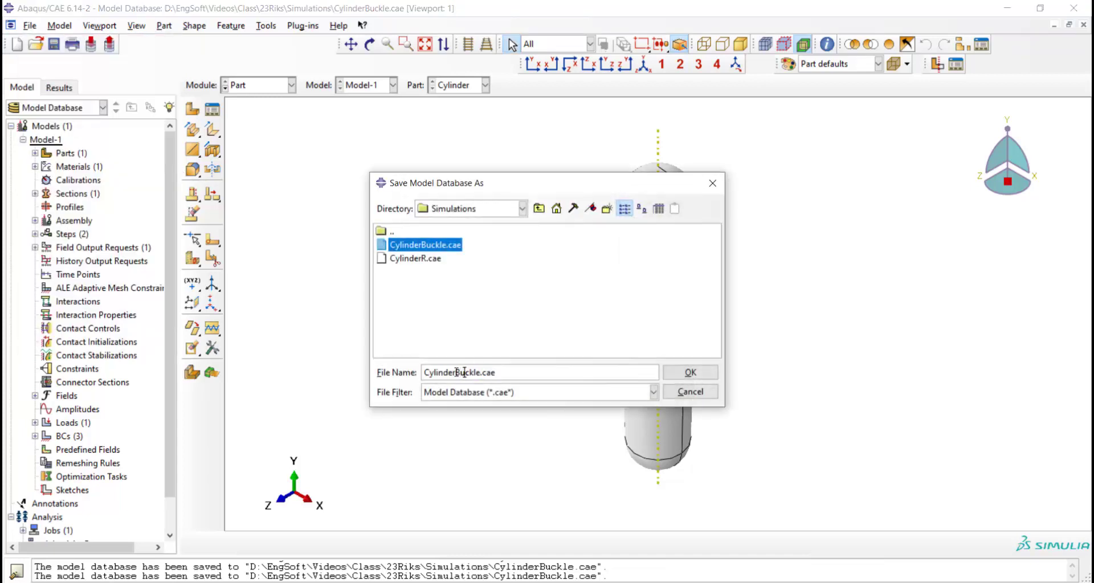
left_click_drag(459, 373, 479, 375)
type("Riks")
left_click(690, 373)
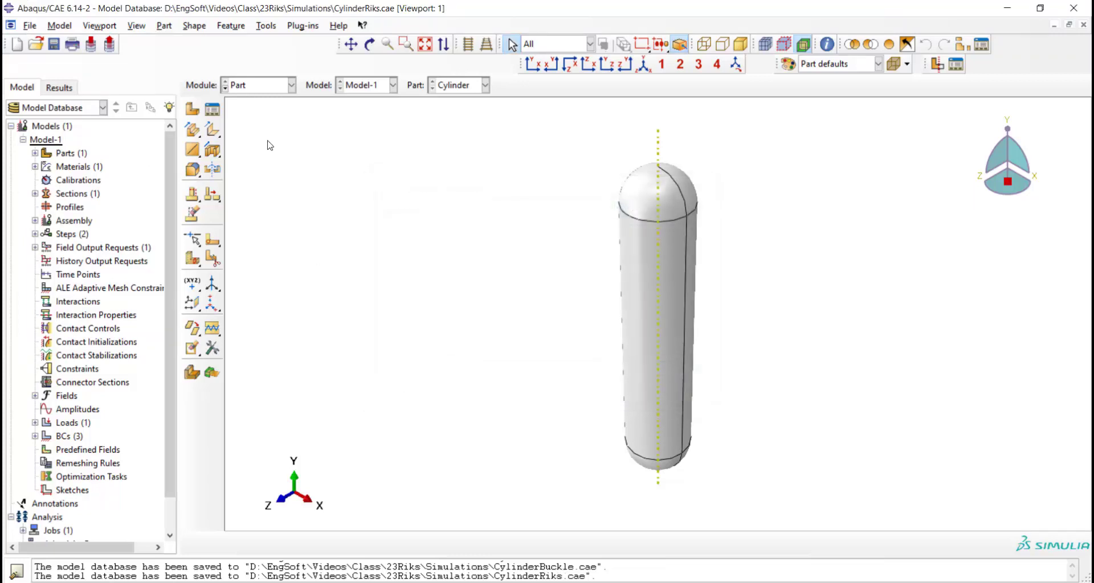
Set the thickness integration points of the homogeneous shell section Section-1 to 5
left_click(252, 86)
left_click(252, 112)
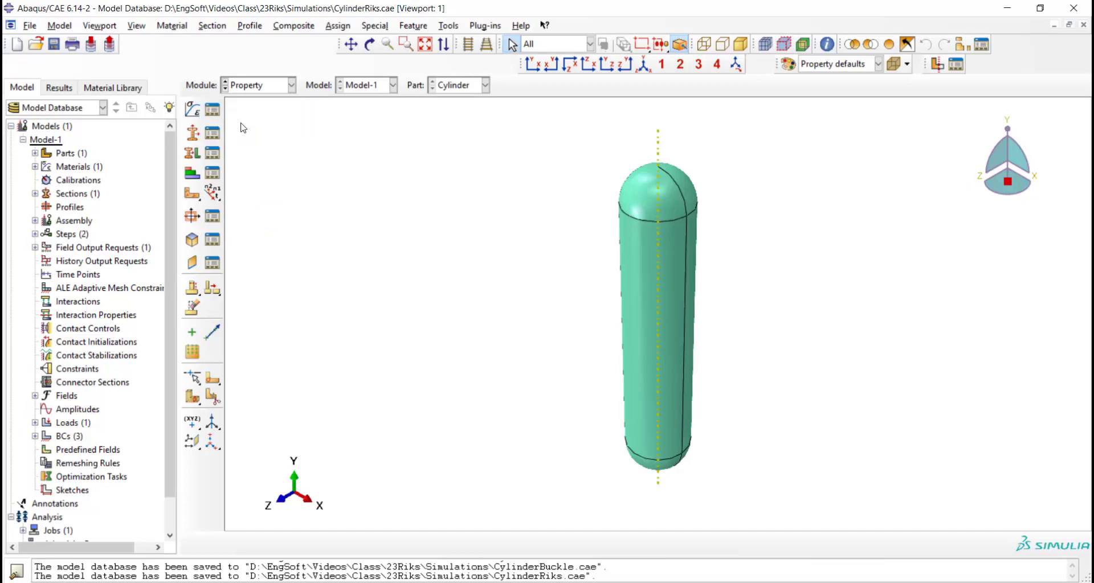
left_click(212, 134)
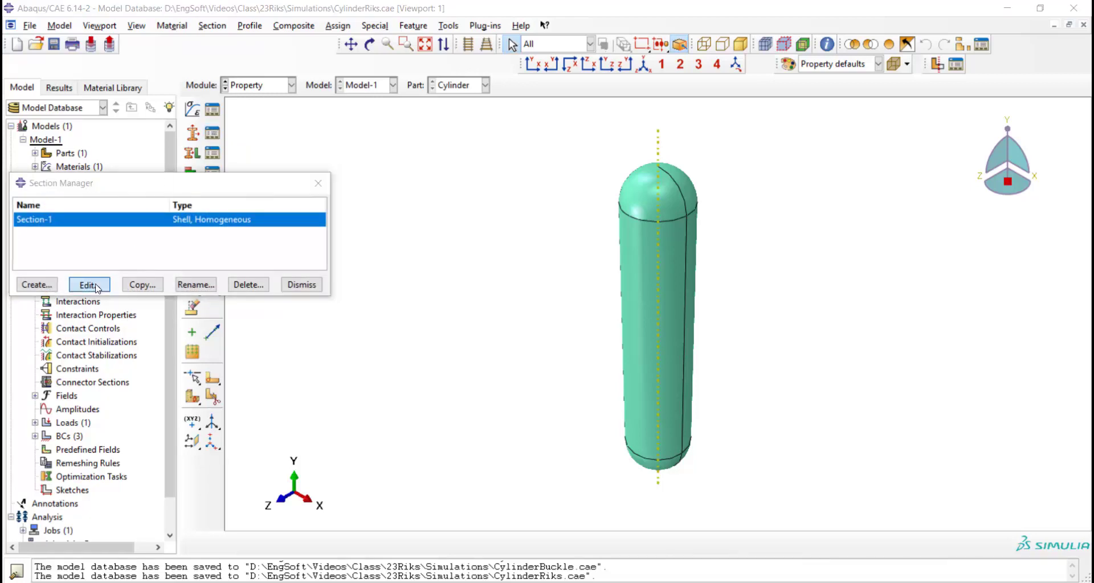
left_click(104, 283)
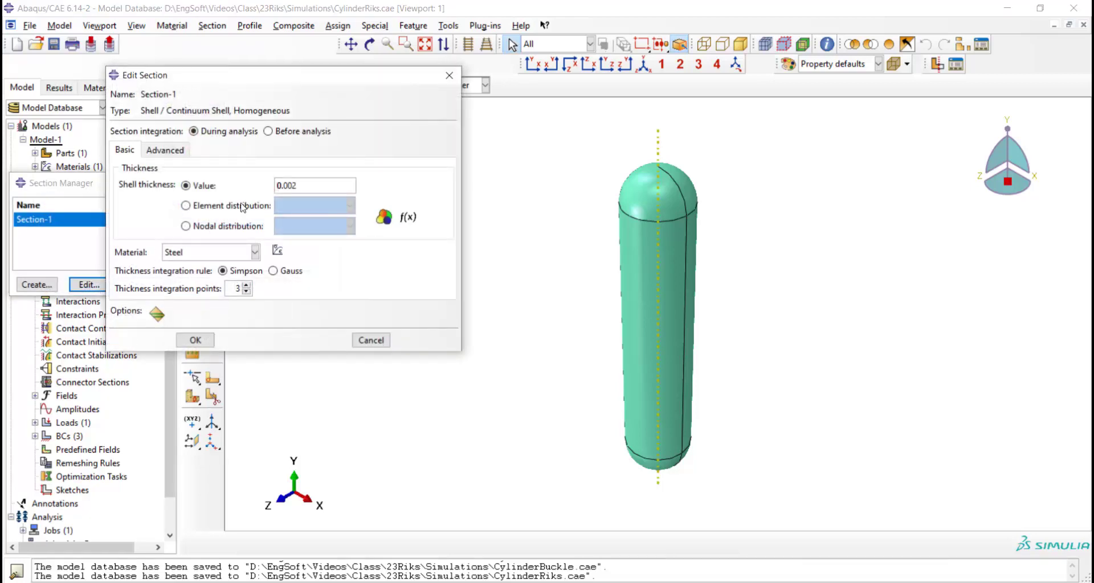
left_click(246, 285)
left_click(197, 342)
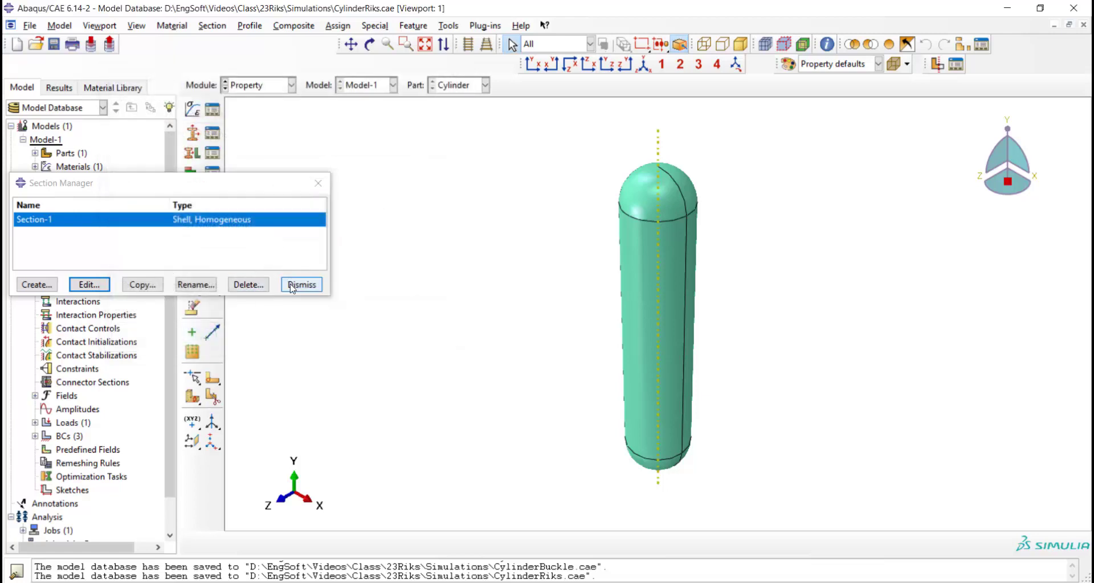
left_click(291, 285)
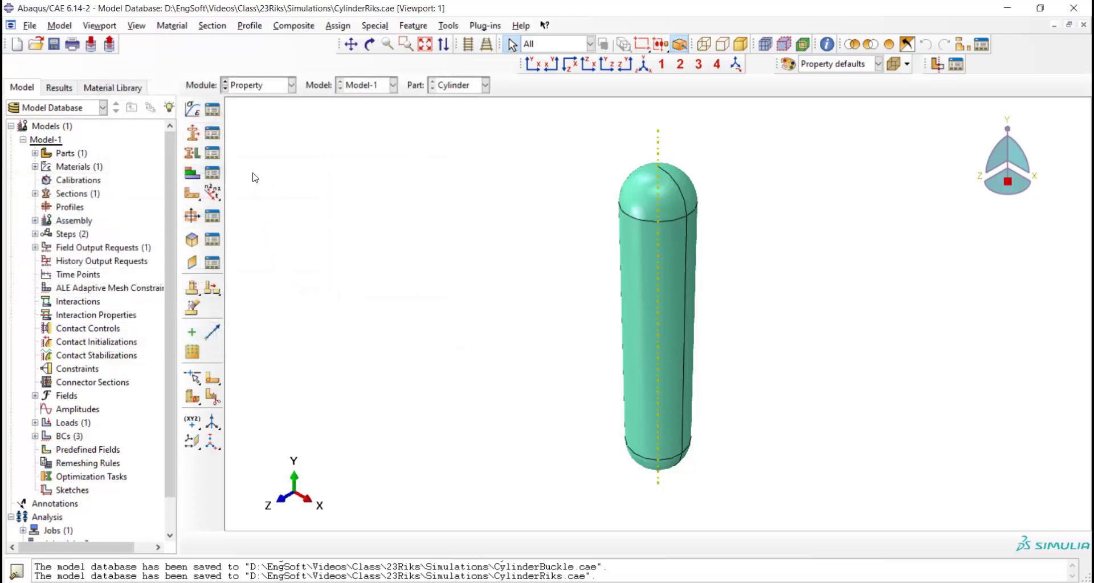
Replace the Buckle procedure of Step-1 with the general procedure Static, Riks
left_click(266, 88)
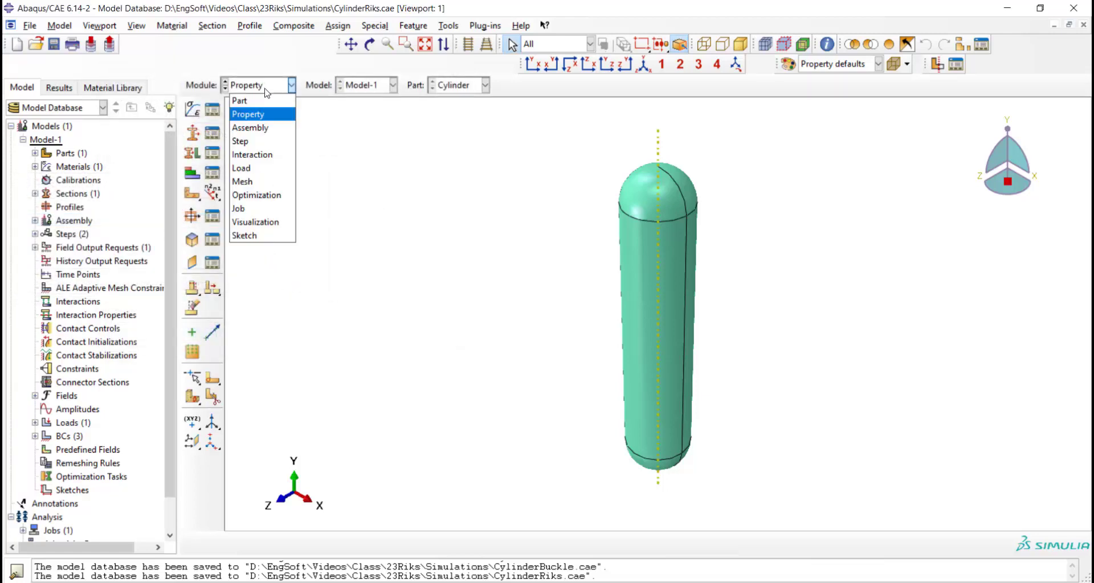
left_click(262, 142)
left_click(212, 109)
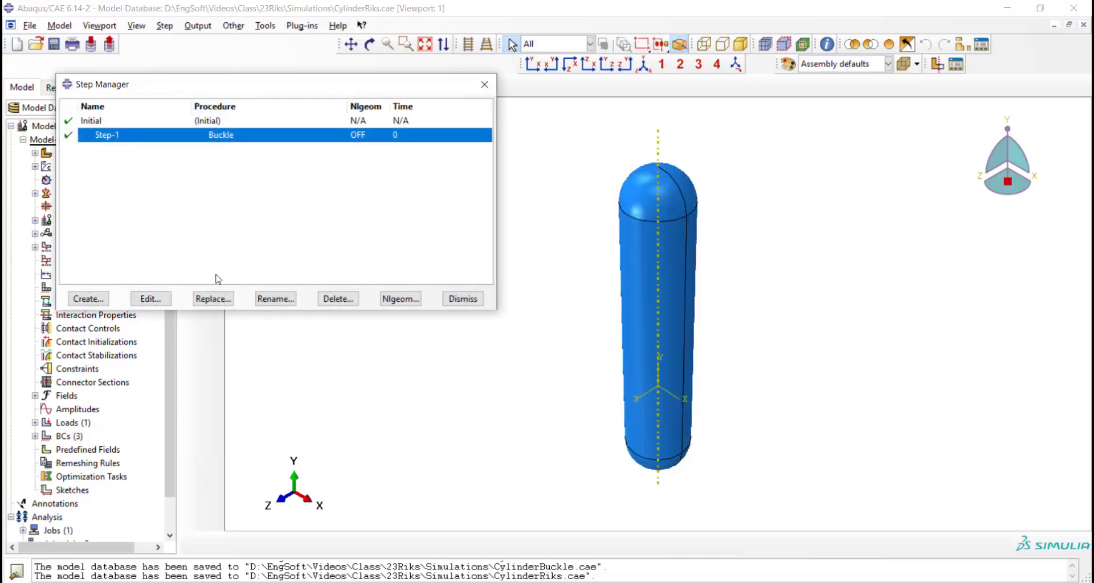
left_click(214, 299)
left_click(235, 264)
left_click(237, 272)
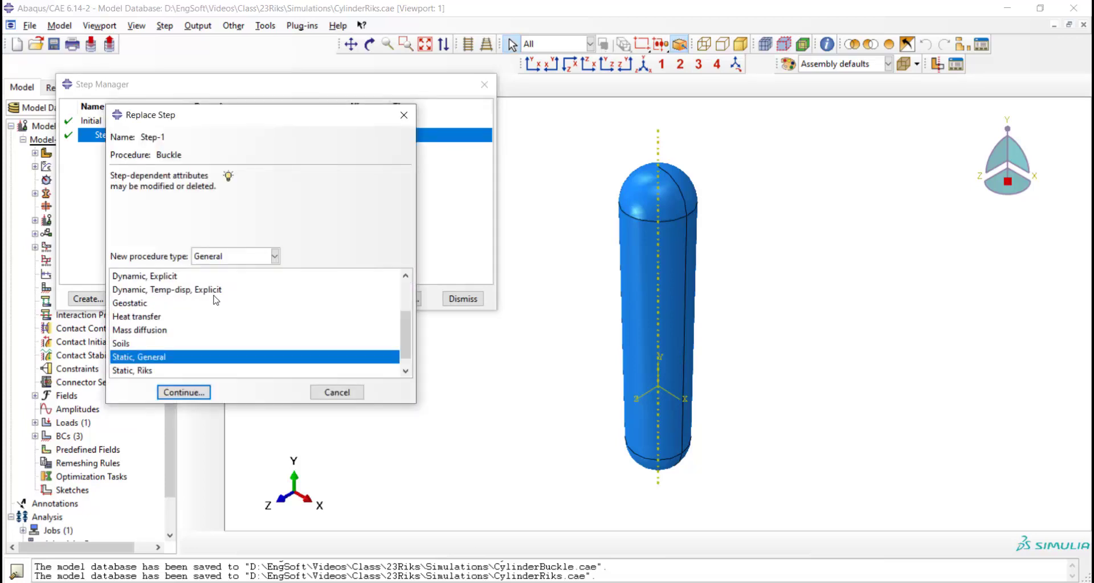
left_click(143, 370)
left_click(188, 393)
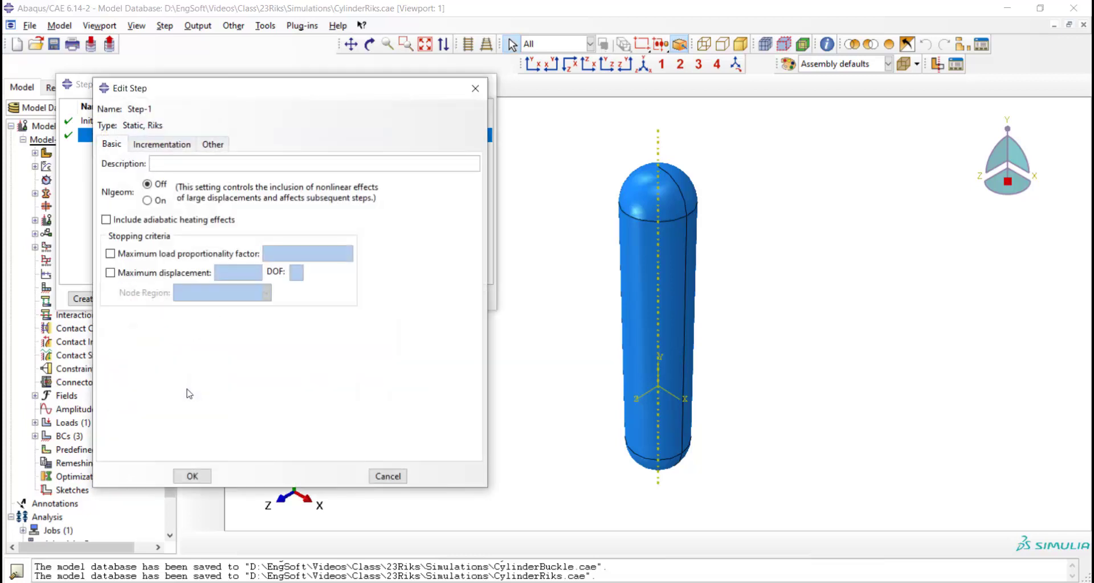
Turn on Nlgeom for the Riks step and set 1000 maximum increments, initial arc length increment 0.01 and minimum 1E-006
left_click(147, 200)
left_click(155, 146)
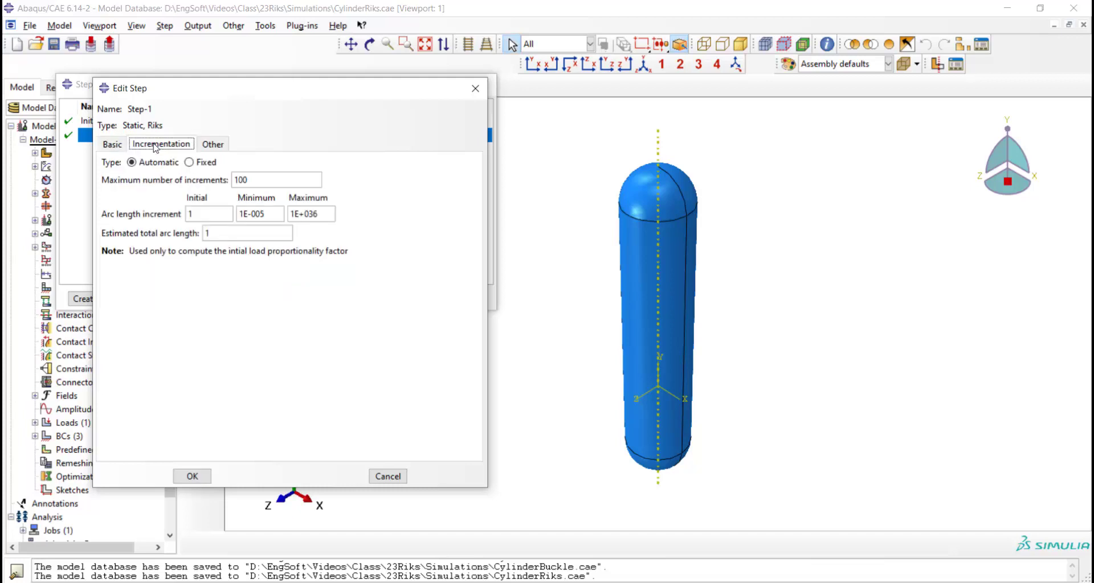
left_click(262, 177)
type("0")
left_click_drag(193, 213, 185, 214)
type("0.01")
left_click(264, 214)
key("BackSpace")
type("6")
left_click(192, 476)
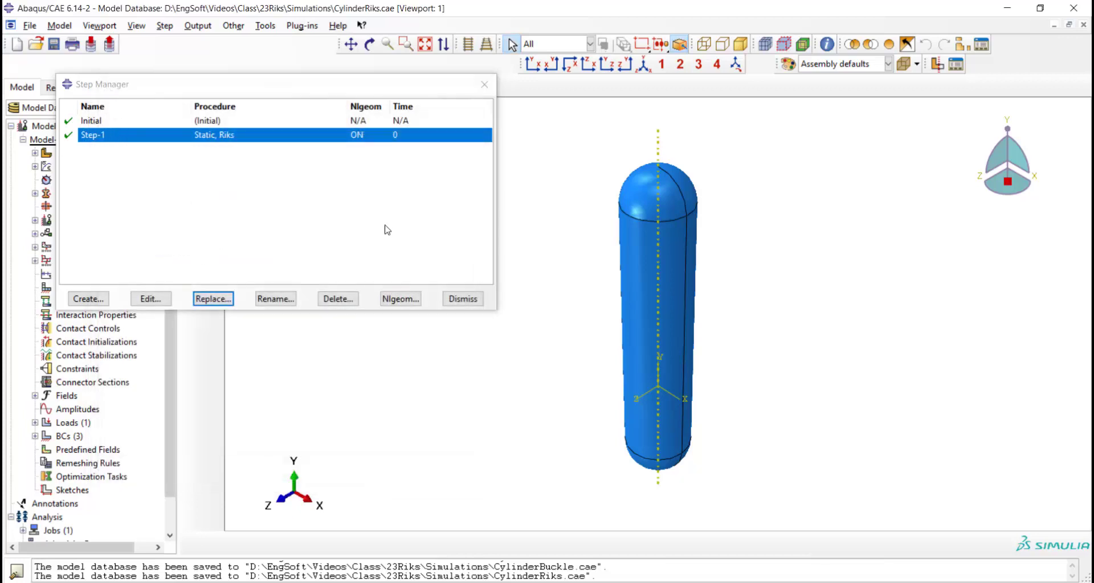
left_click(463, 299)
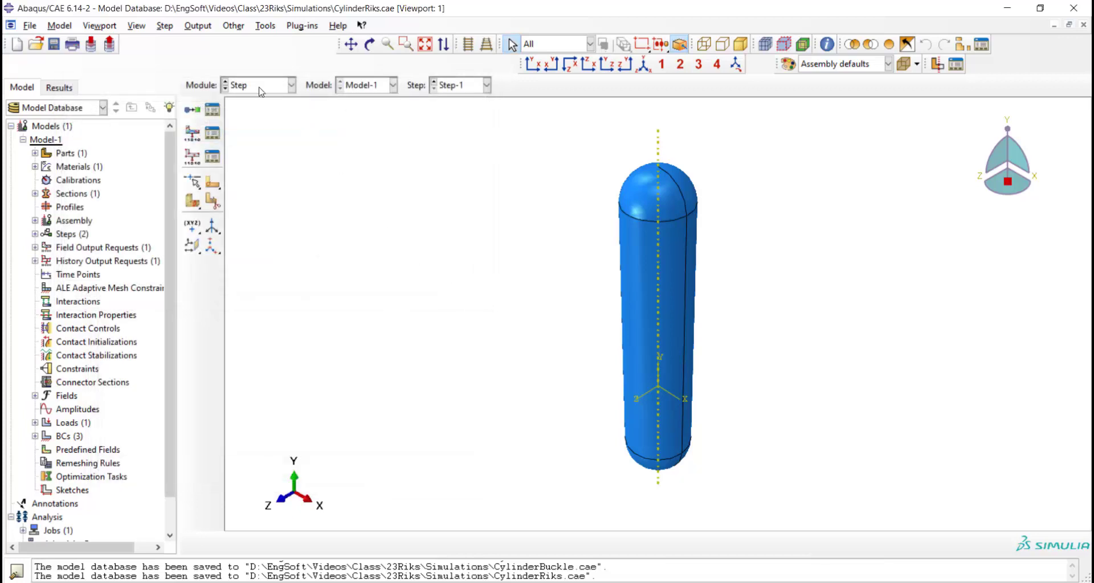
Set the magnitude of the uniform pressure load Load-1 to 1e6
left_click(260, 88)
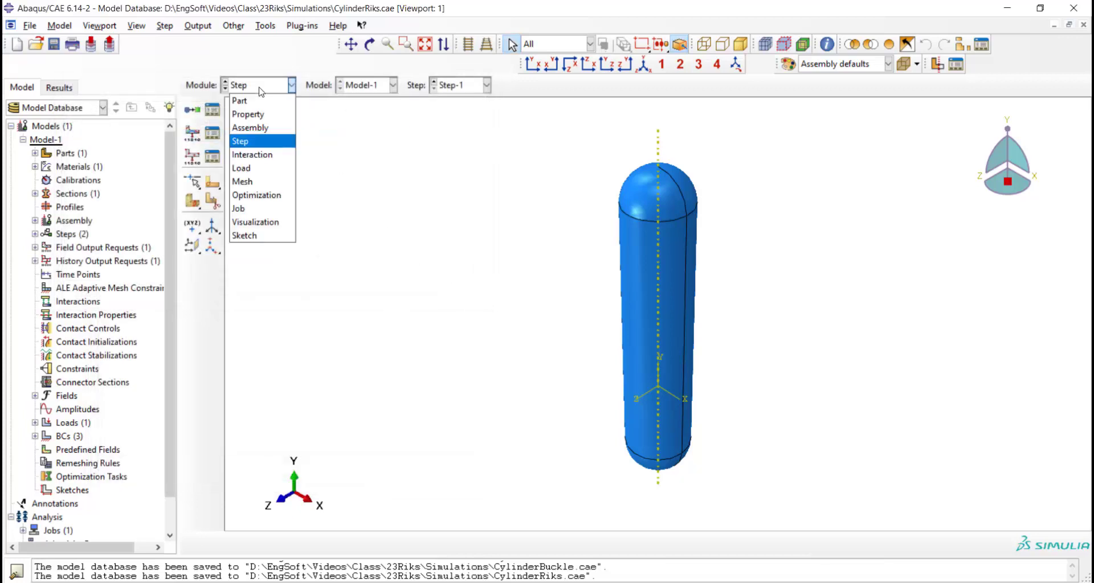
left_click(262, 168)
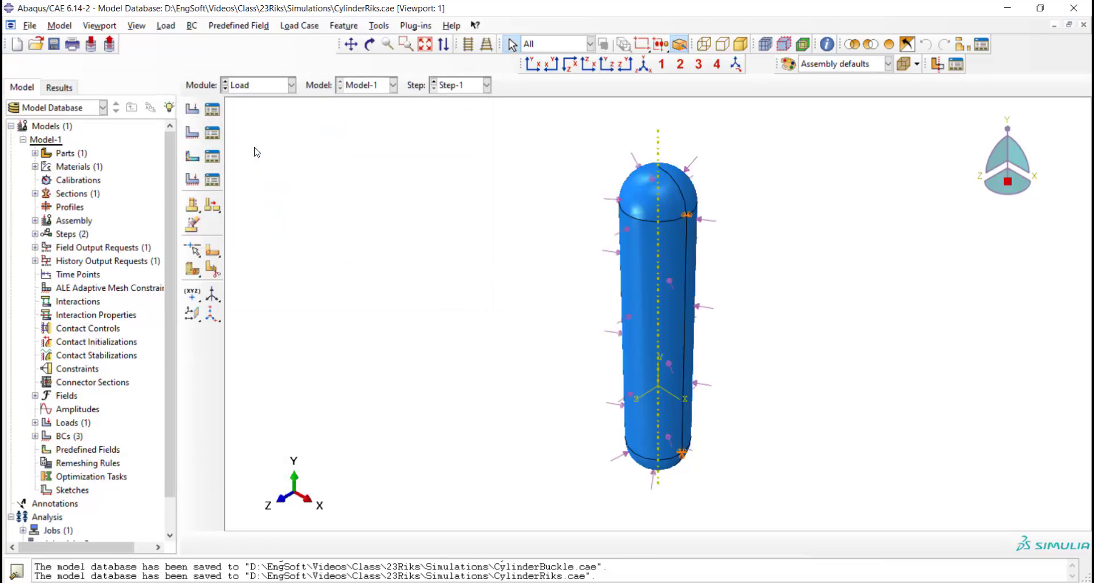
left_click(213, 113)
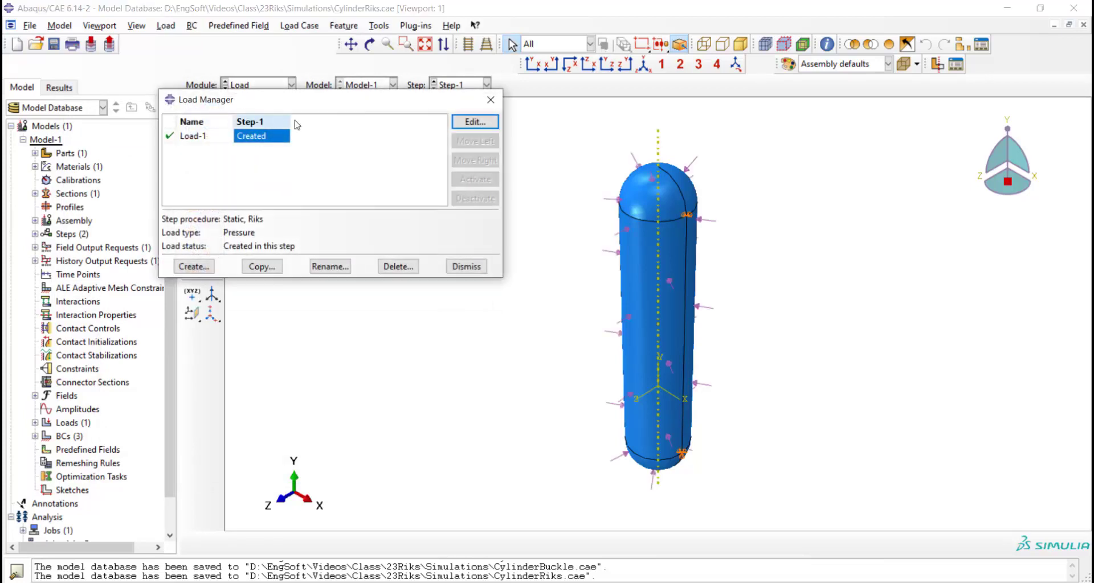
left_click(473, 123)
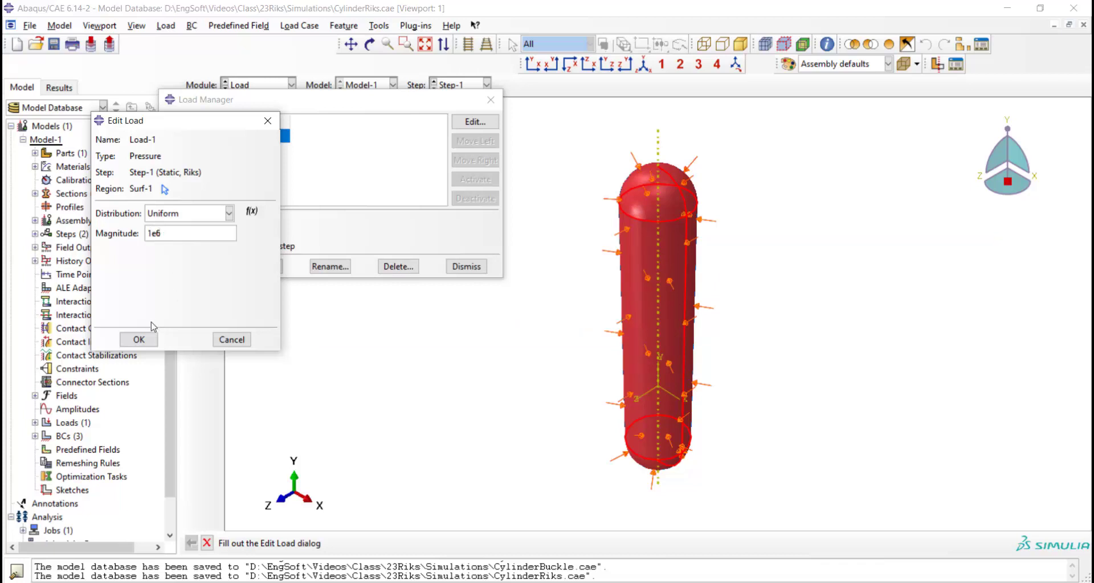
left_click(139, 339)
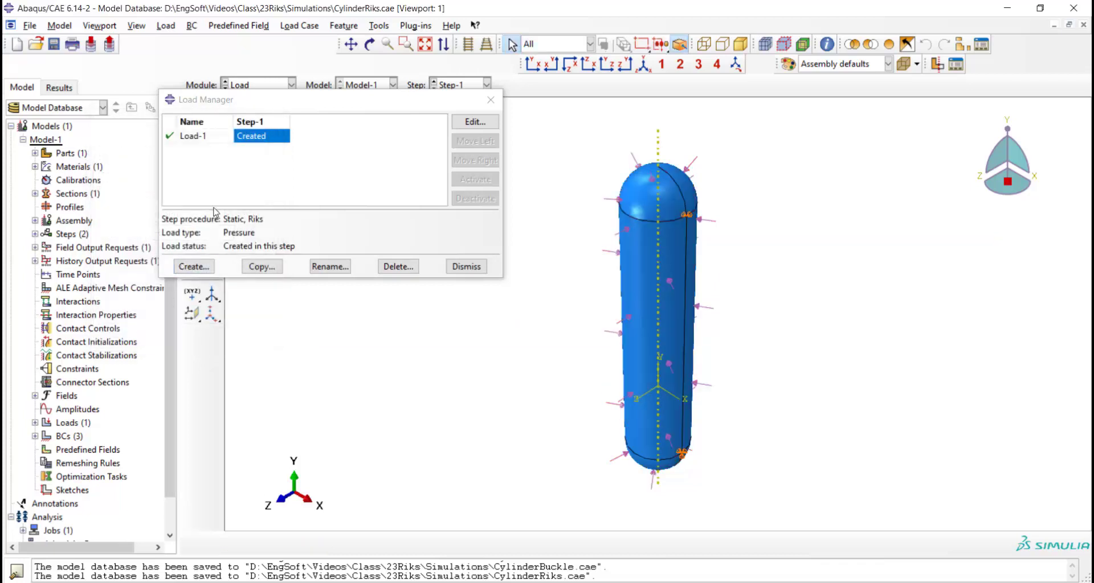
left_click(466, 266)
Rename the analysis job CylinderBuckle as CylinderRiks
left_click(254, 85)
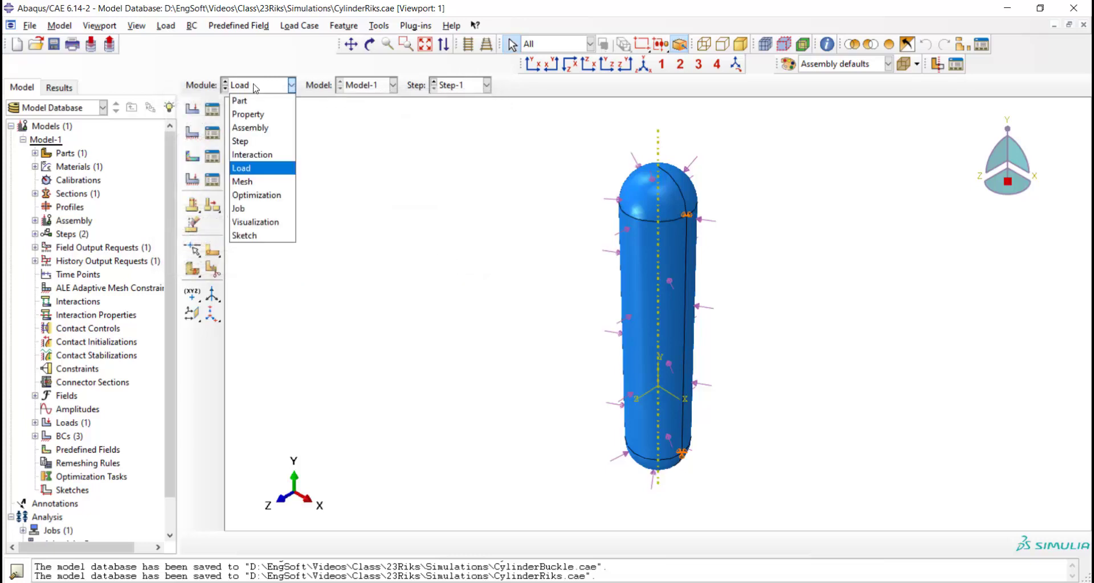
left_click(267, 209)
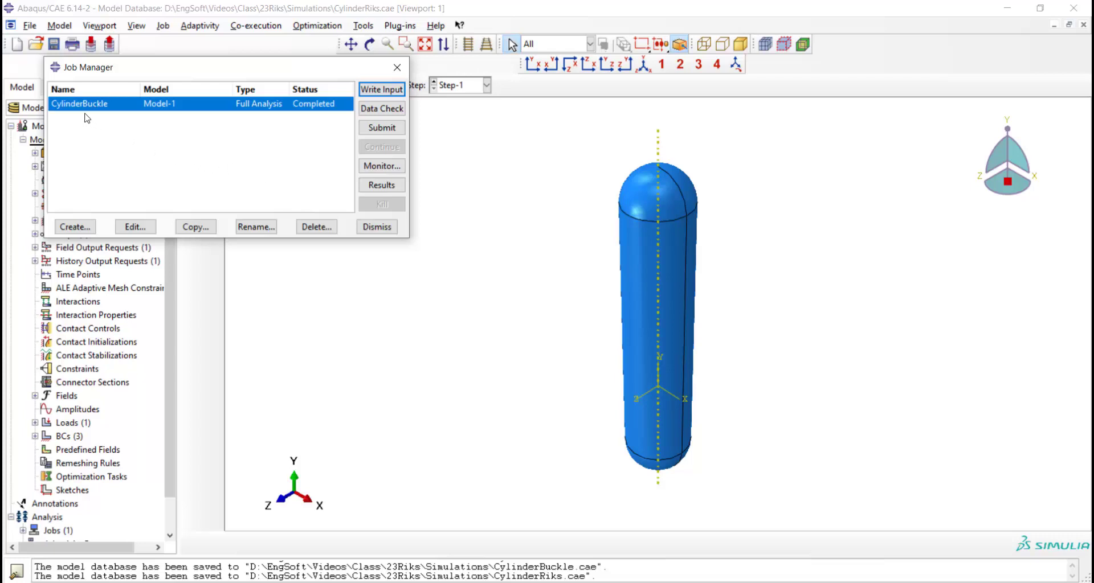
left_click(256, 227)
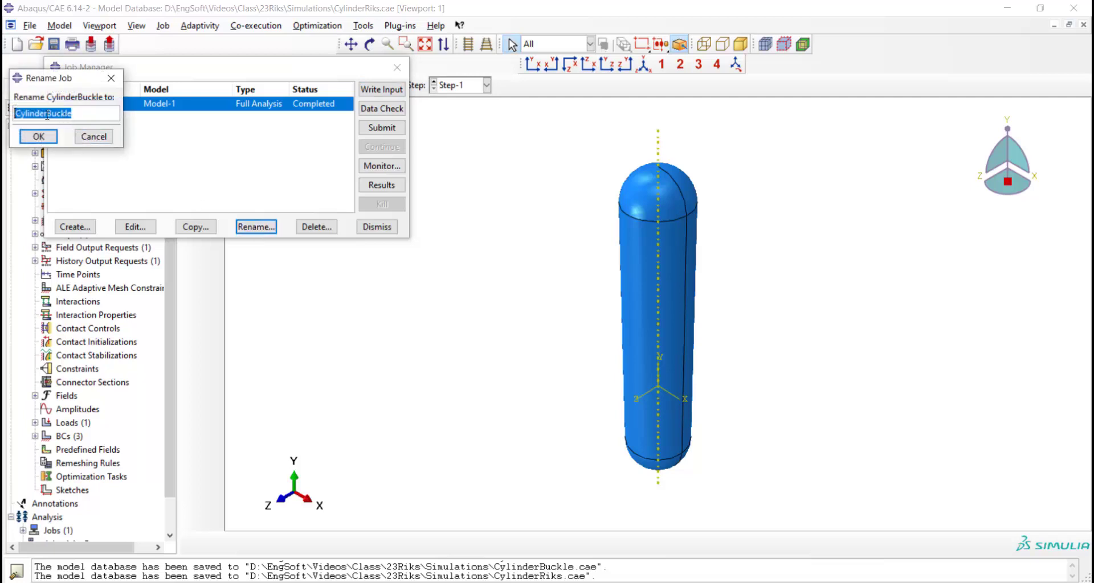
left_click_drag(46, 114, 83, 115)
type("Riks")
left_click(38, 137)
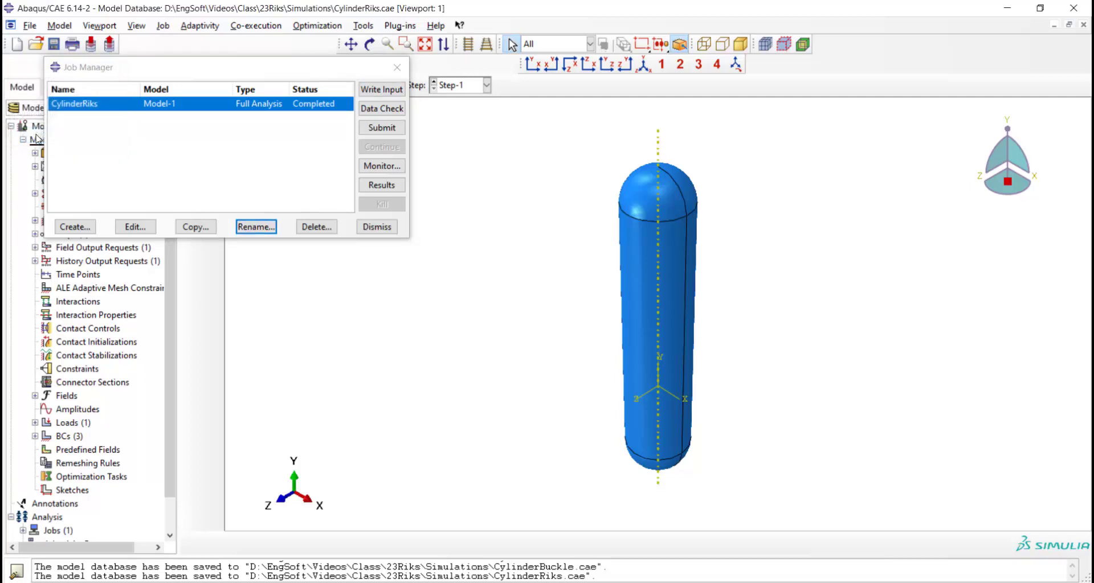
left_click(377, 226)
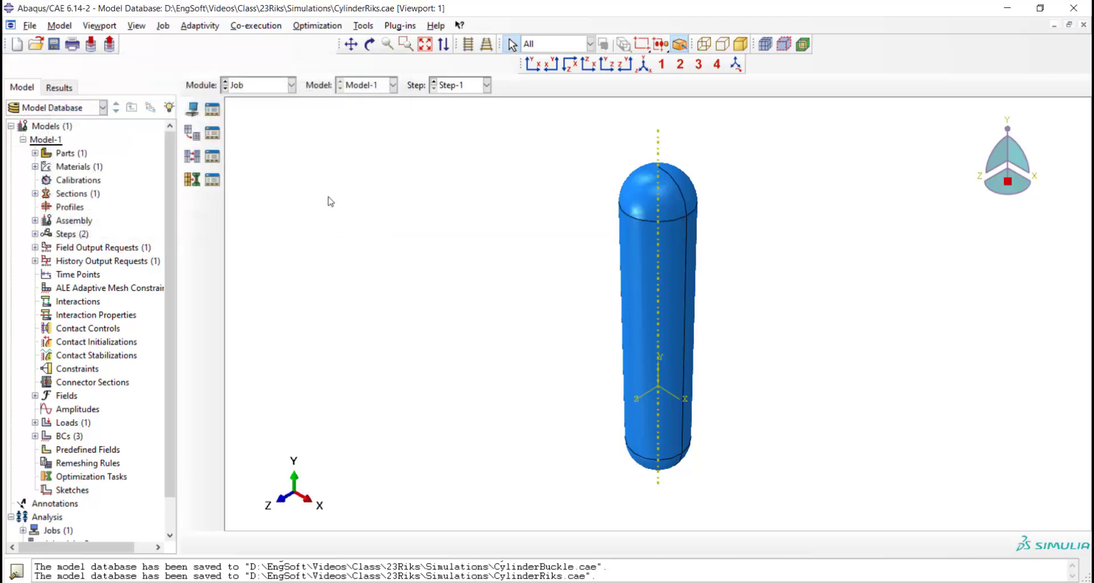
Open the keyword editor for Model-1 and discard all earlier keyword edits, including the conflicting node output and node file blocks
left_click(58, 25)
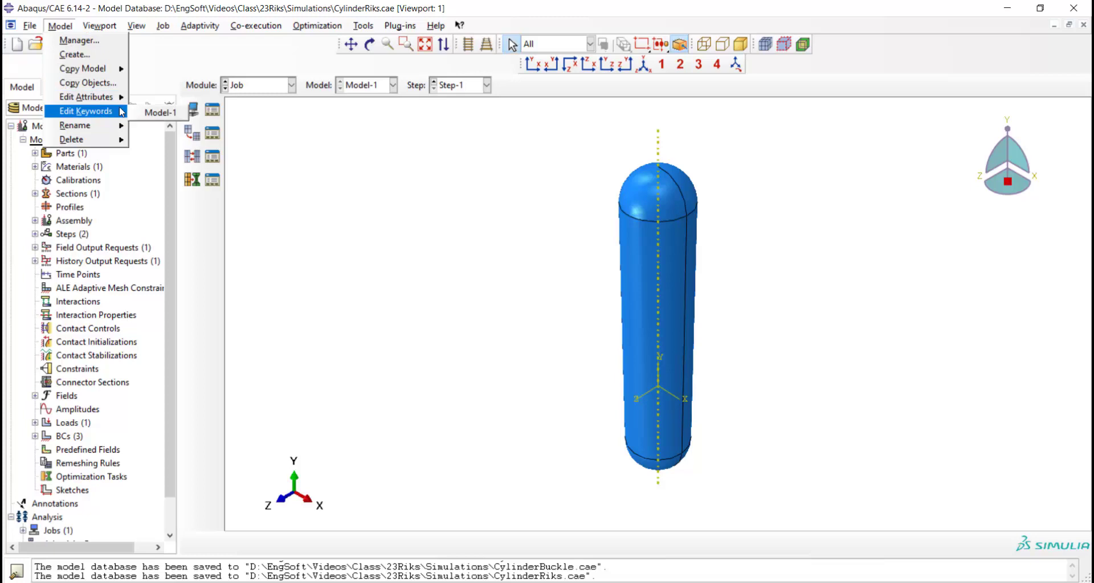
left_click(139, 112)
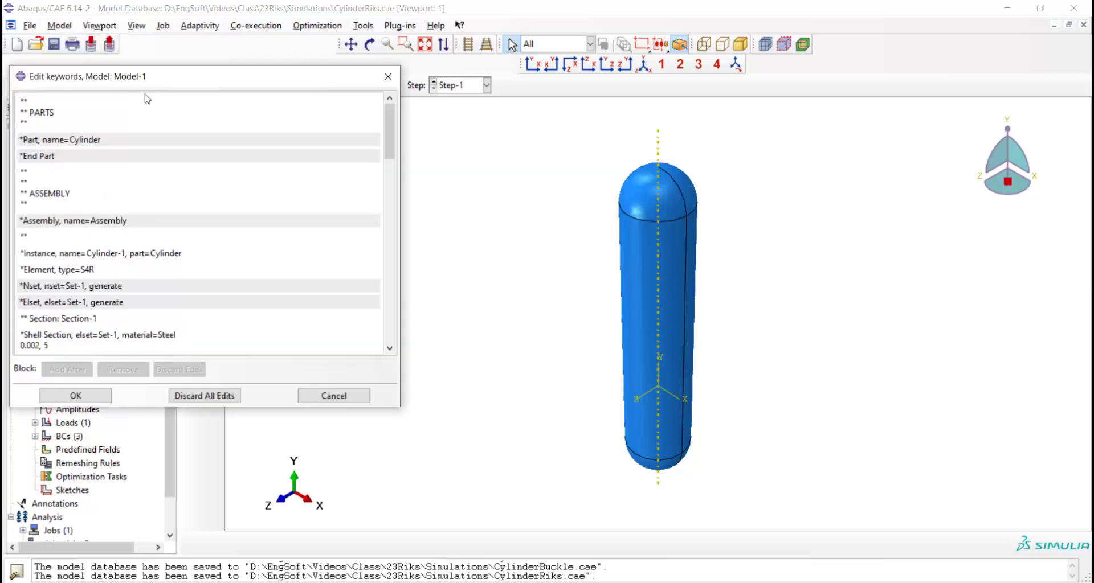
left_click_drag(186, 78, 282, 67)
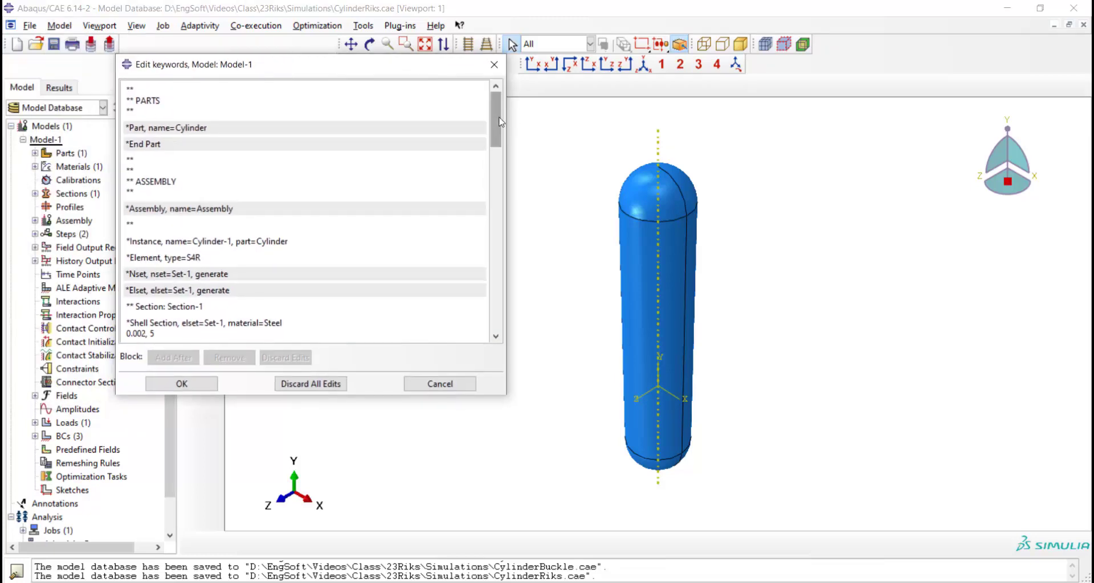
left_click_drag(499, 121, 476, 315)
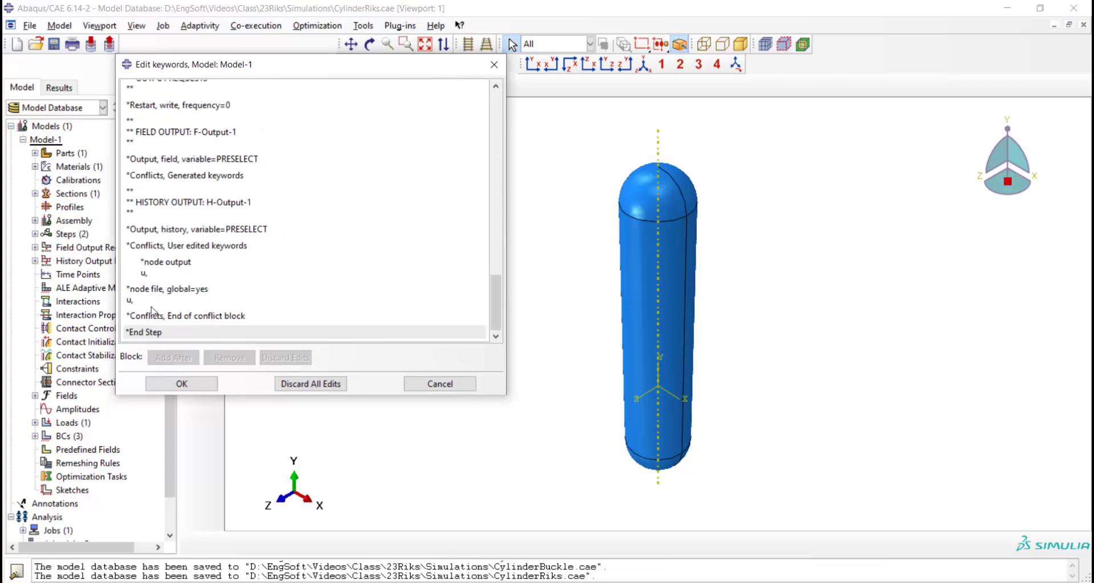
left_click_drag(149, 301, 124, 258)
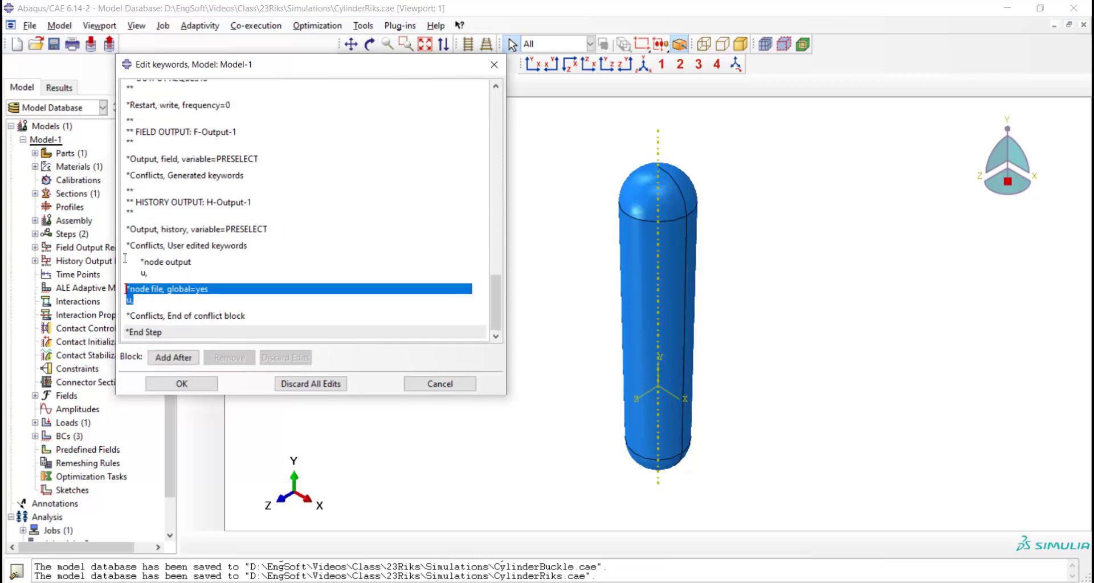
left_click(160, 299)
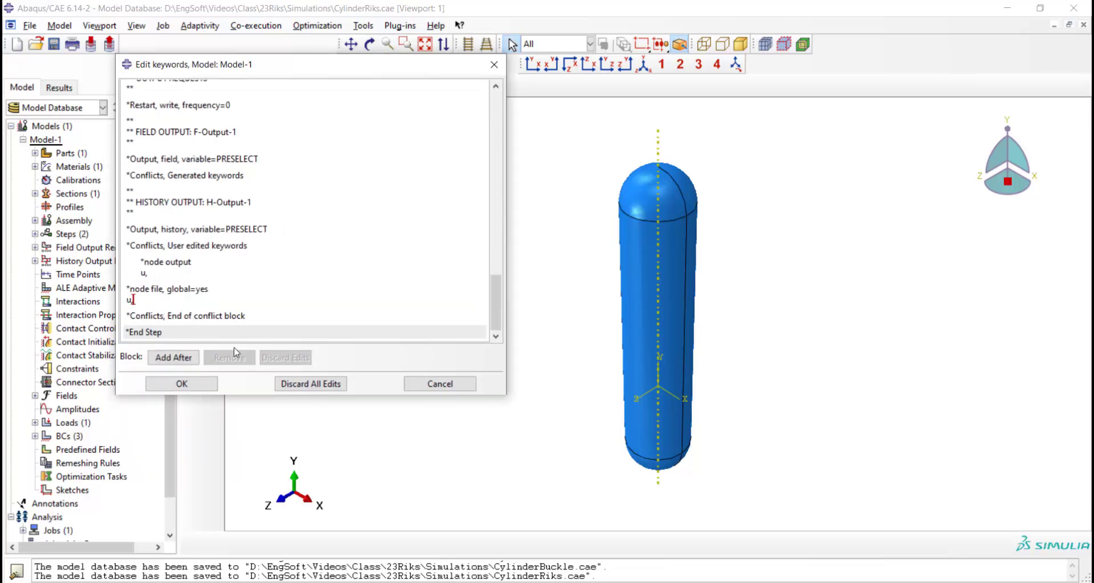
left_click(304, 386)
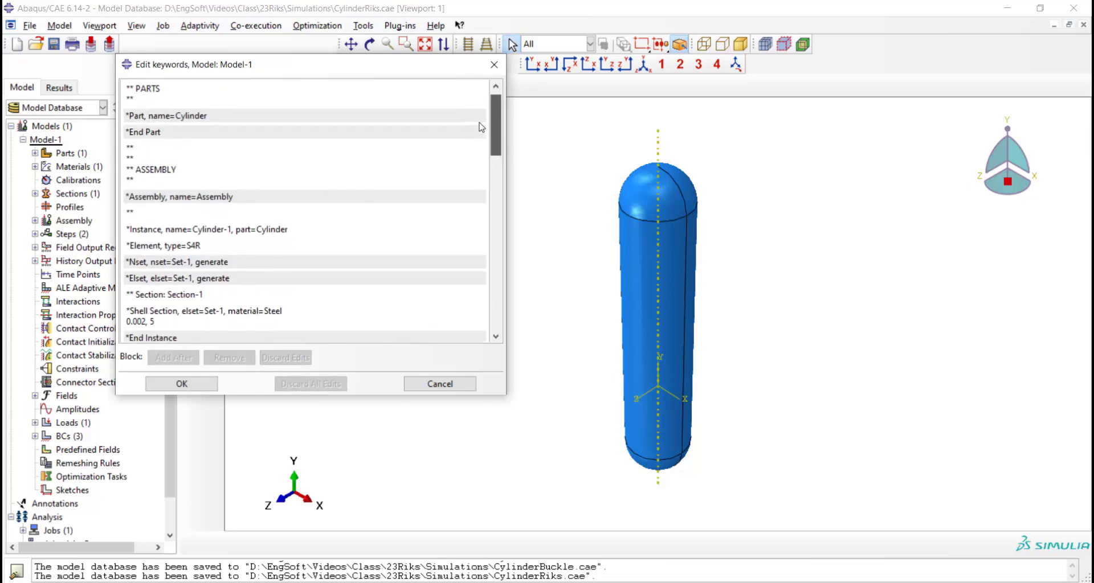
Insert below *End Part the keyword *imperfection, file=CylinderBuckle, step=1 with data lines "1, 0 .00004" and "2, 0 .000004"
left_click(145, 154)
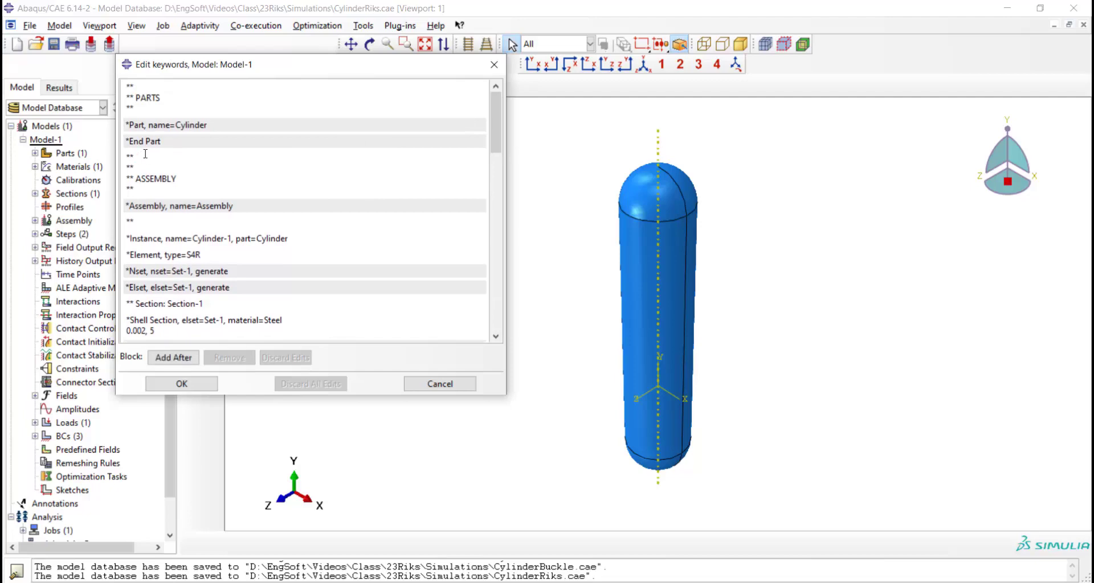
type("*imperfection, file=CylinderBuckle, step=1 1, 0 .00004 2, 0 .000004")
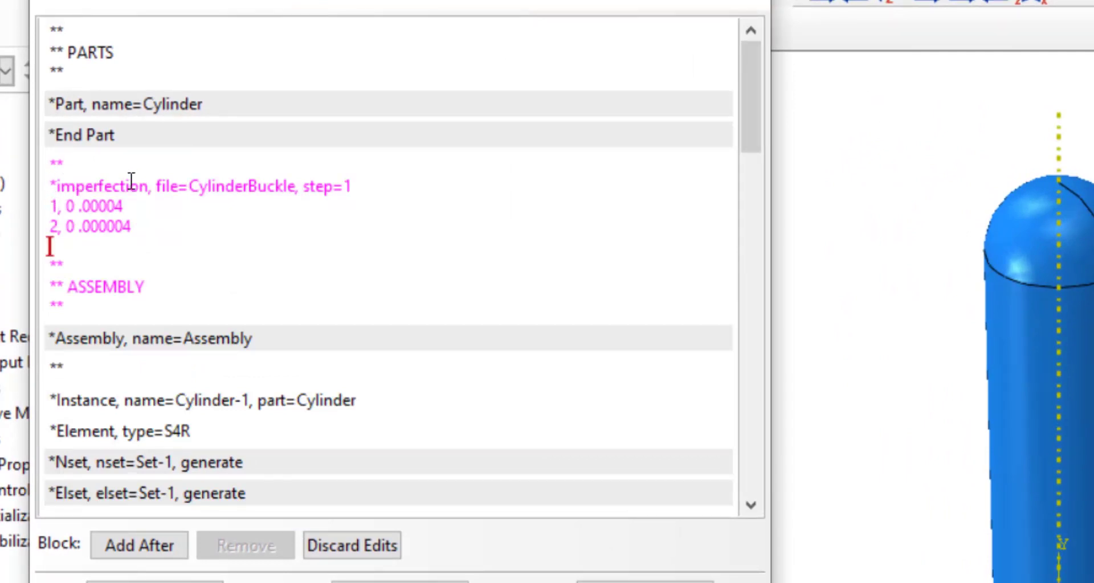
left_click_drag(190, 186, 296, 186)
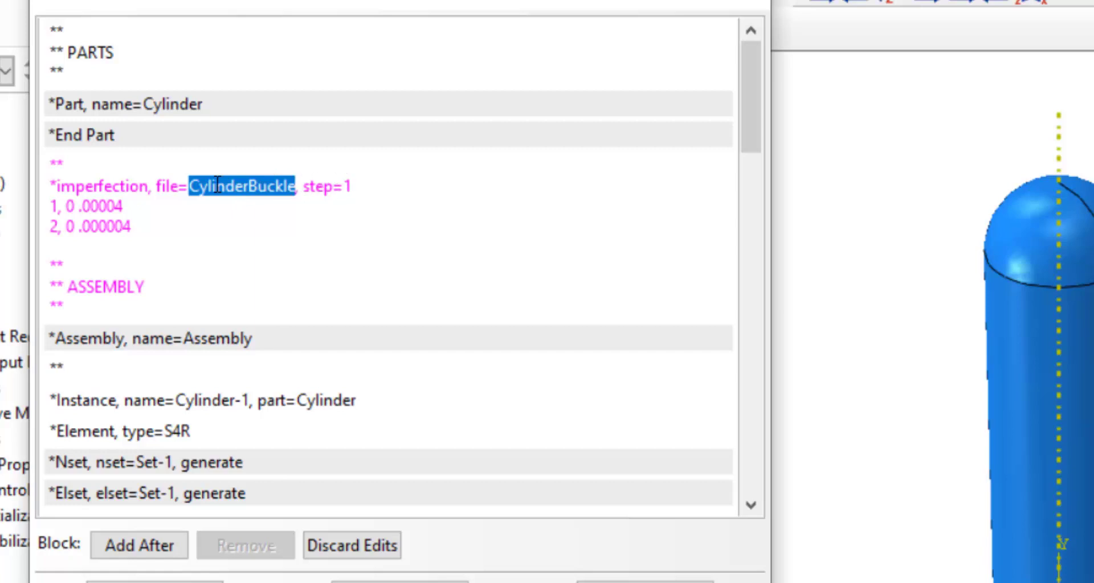
left_click(59, 205)
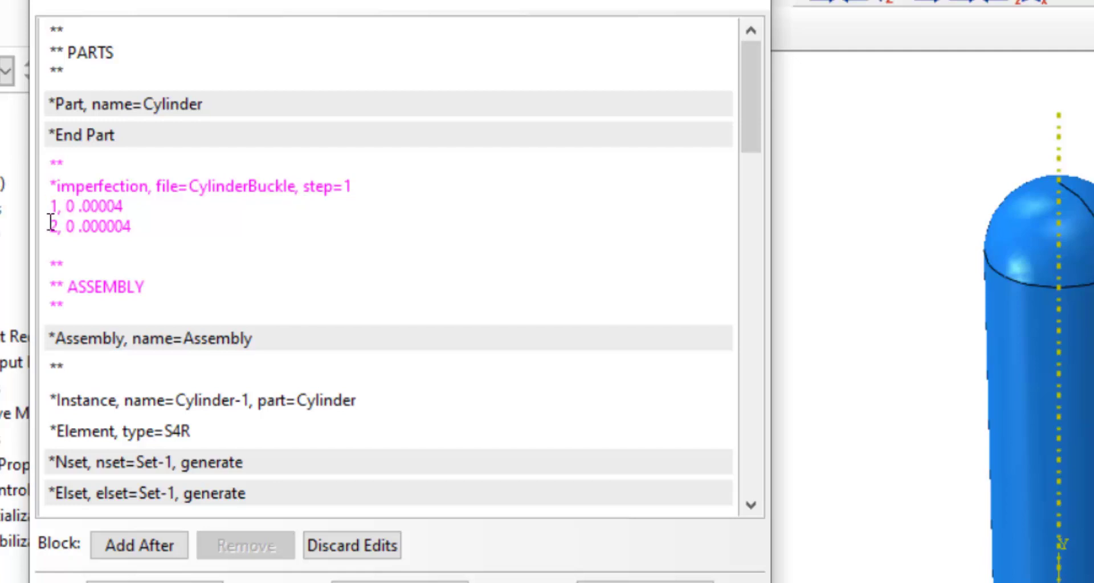
Set the mode number on the second imperfection data line to 3 and accept the keyword edits
left_click_drag(49, 227, 60, 226)
key("BackSpace")
type("3")
left_click_drag(68, 206, 124, 207)
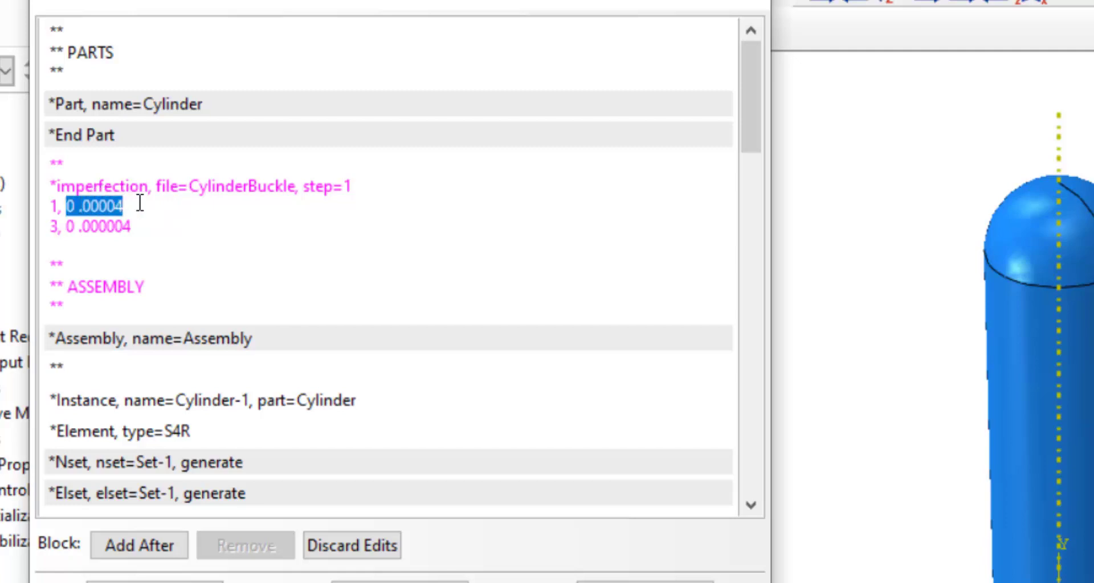
left_click(139, 205)
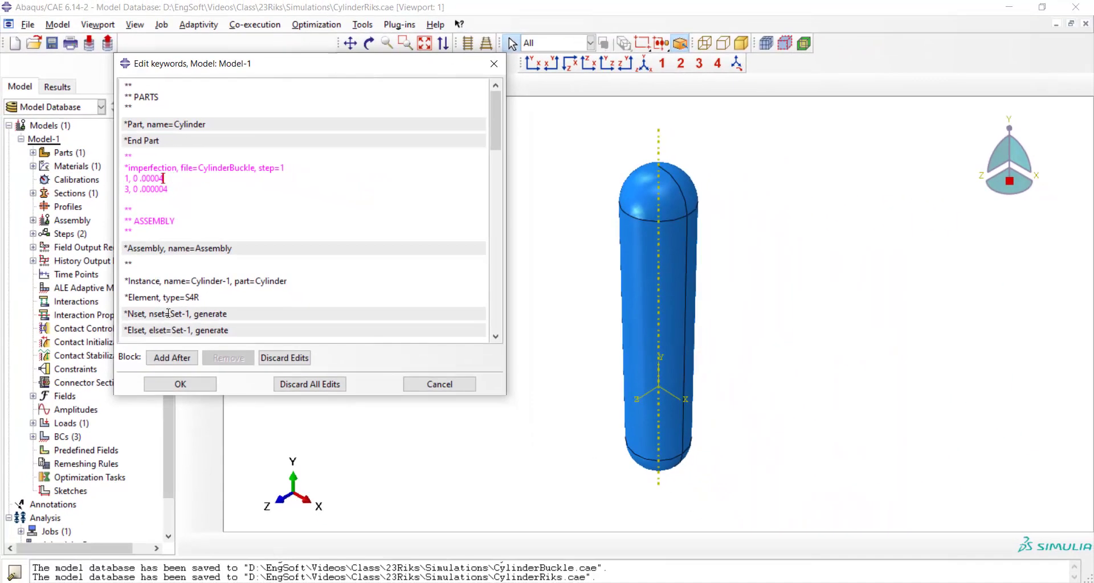
left_click(180, 384)
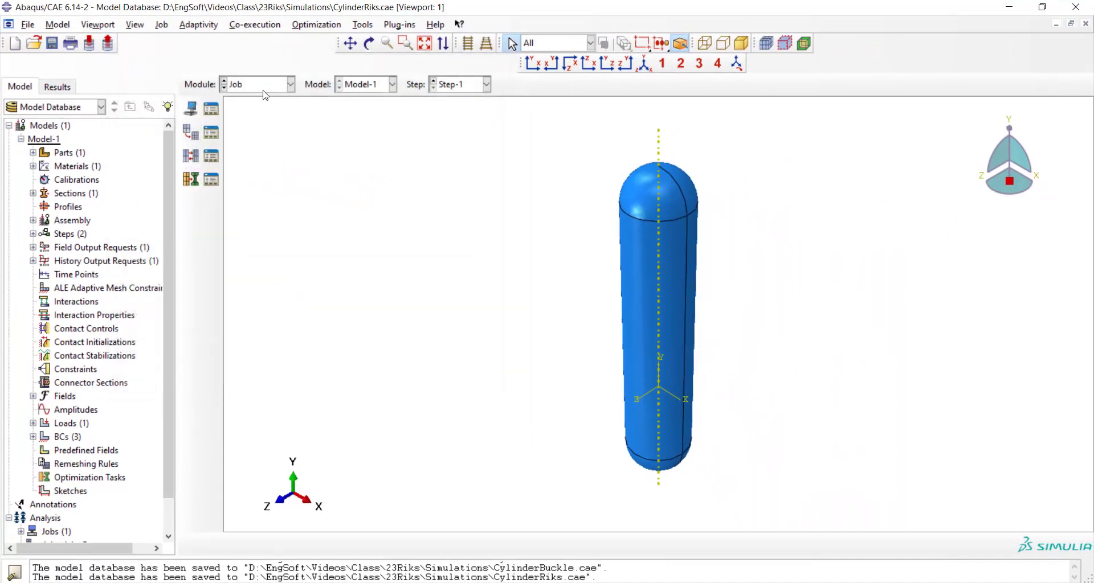
Submit the CylinderRiks job for analysis and open its monitor
left_click(211, 109)
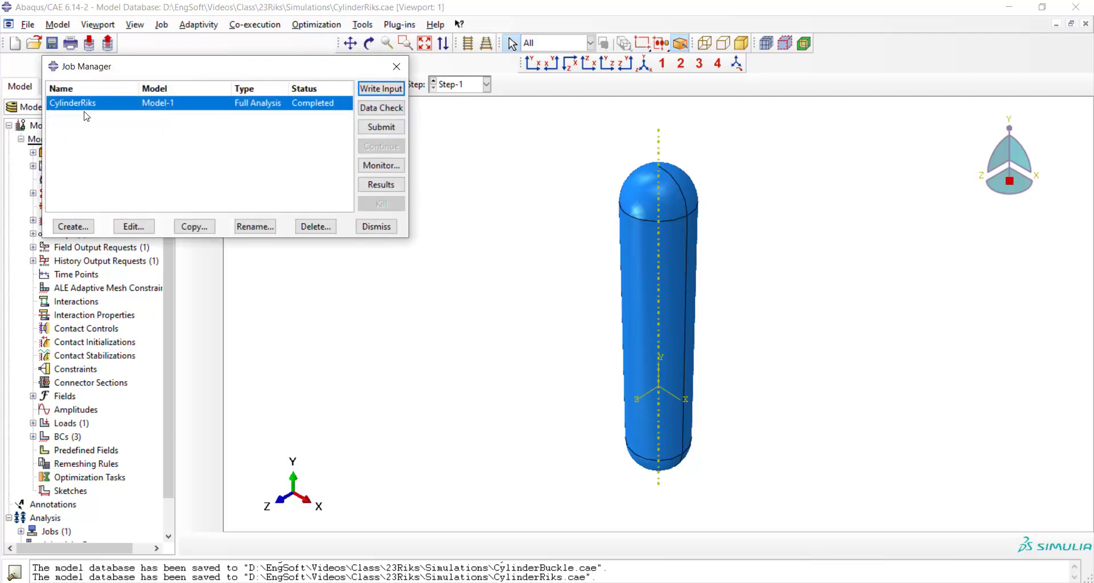
left_click(381, 127)
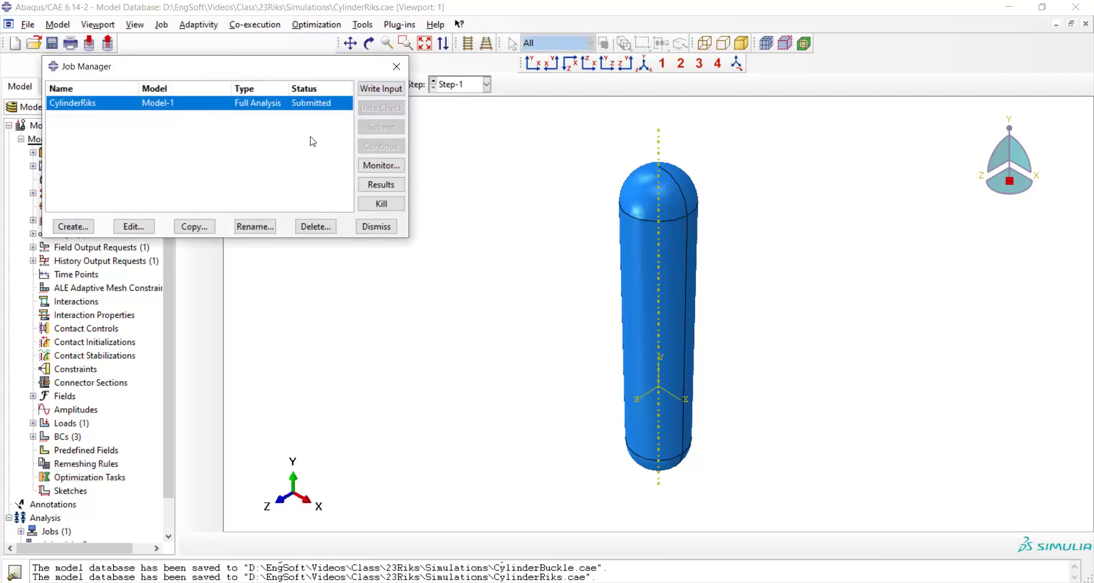
left_click(380, 165)
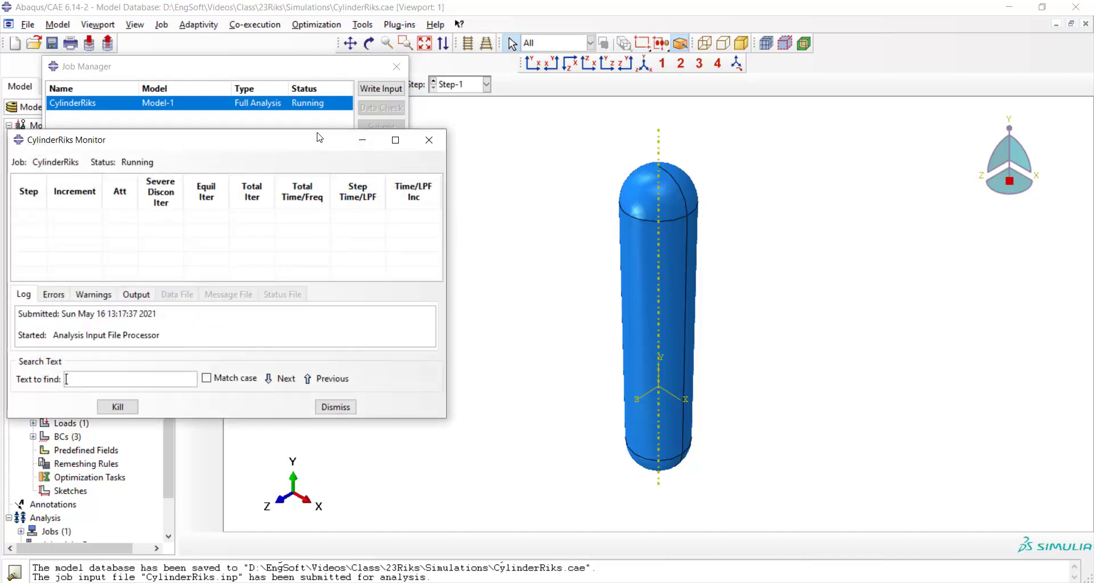
left_click_drag(308, 142, 379, 101)
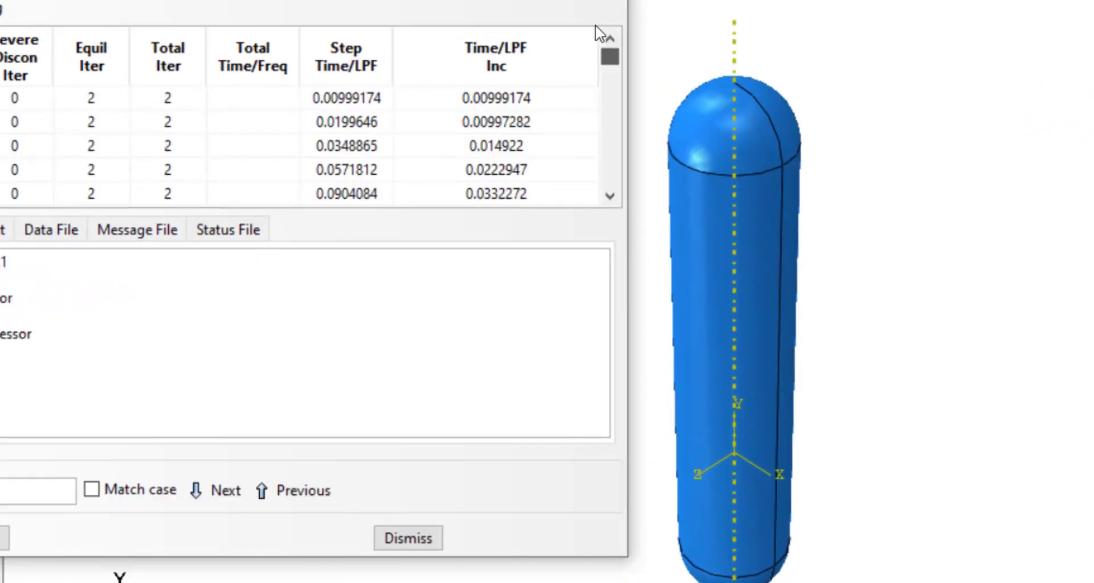
Review the load proportionality factor across the increments, kill the running CylinderRiks job and close its monitor
left_click_drag(592, 80, 589, 124)
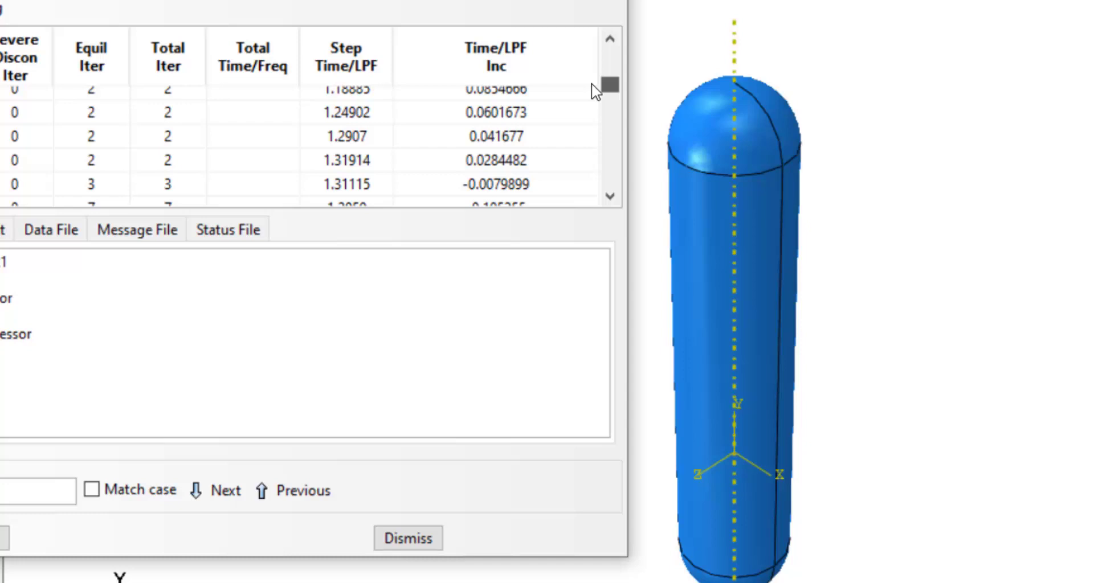
left_click_drag(592, 84, 573, 162)
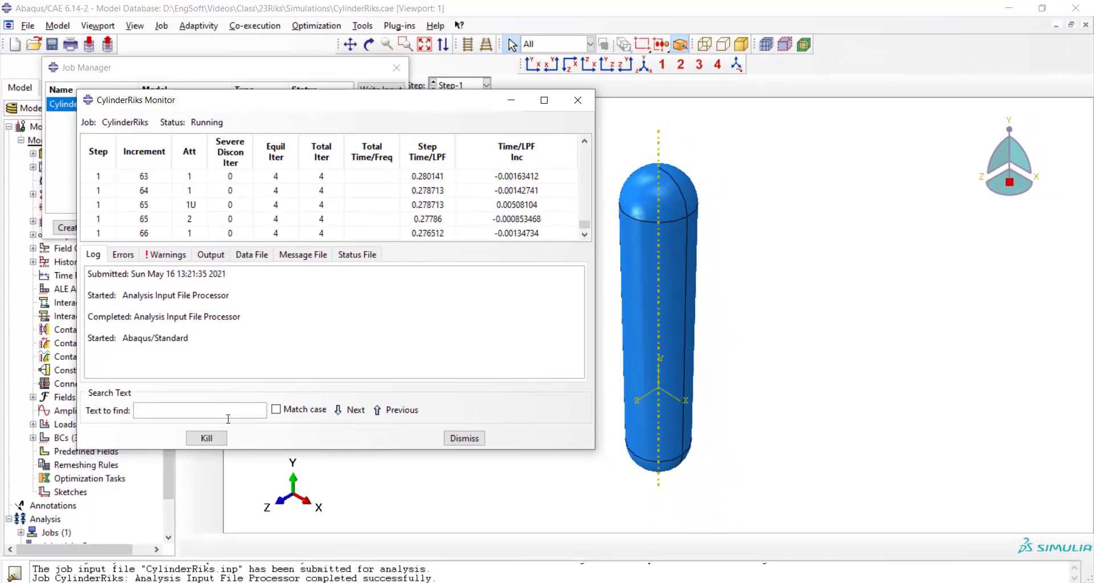
left_click(207, 438)
left_click(305, 295)
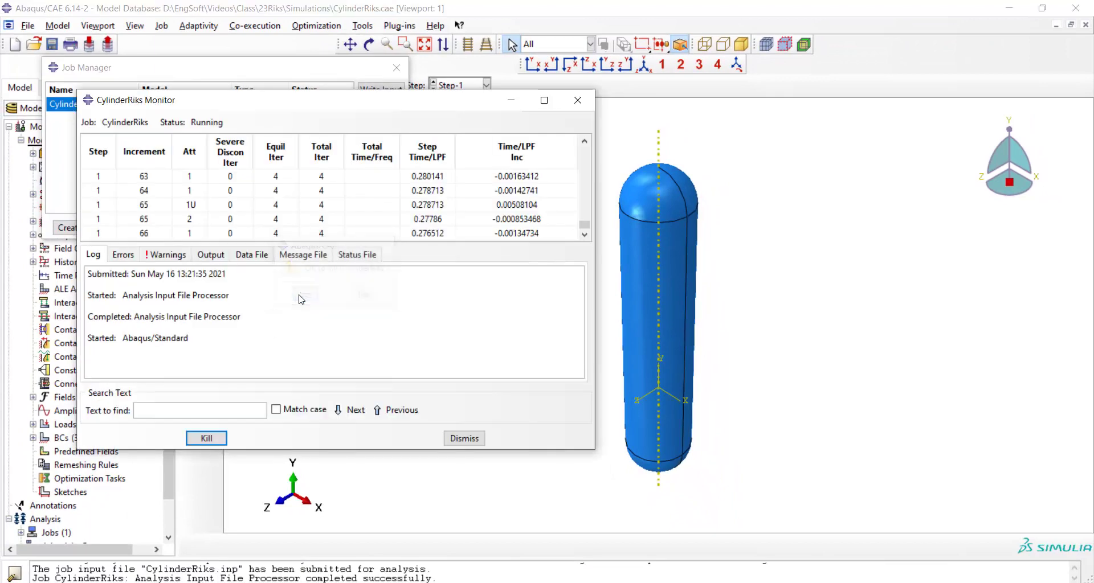
left_click(464, 438)
Open the CylinderRiks results and display the Mises stress contours on the deformed cylinder
left_click(383, 186)
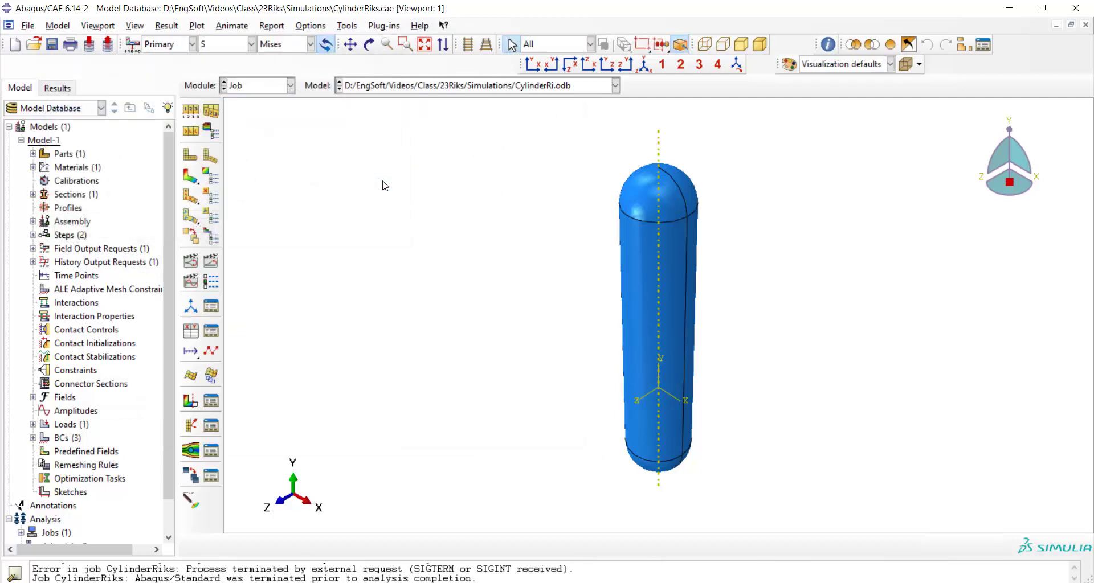
left_click(370, 45)
left_click_drag(627, 274, 684, 228)
key("Escape")
Plot the history output variable "Load proportionality factor: LPF for Whole Model" against arc length
left_click(166, 26)
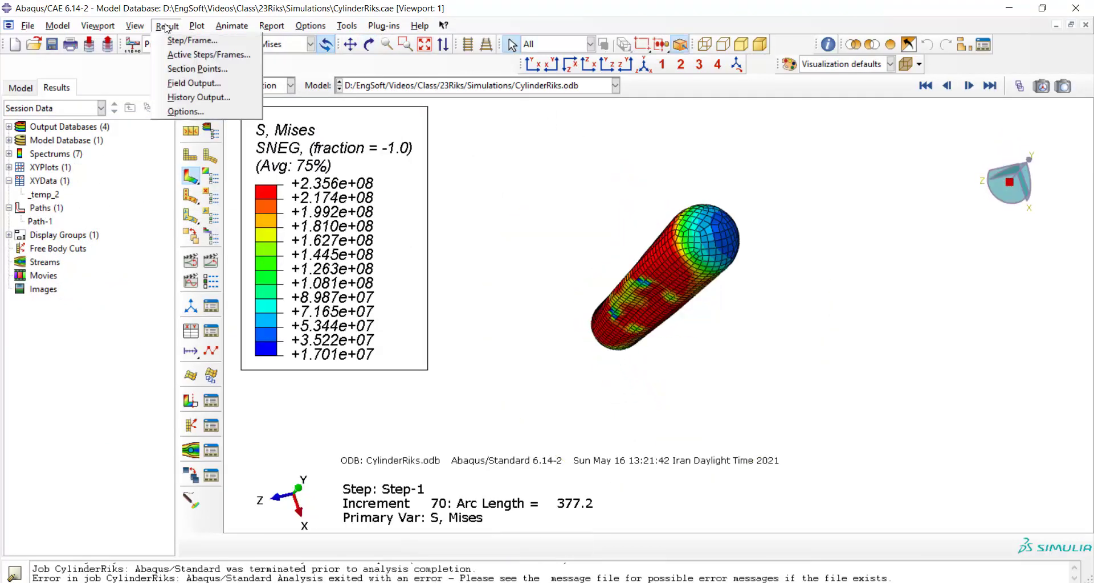
left_click(182, 98)
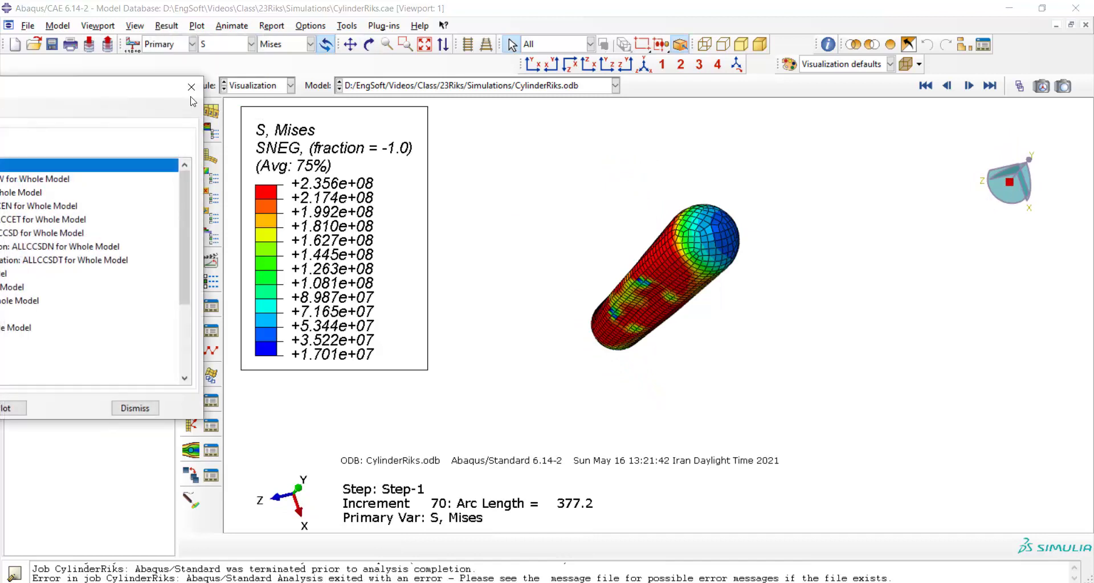
left_click_drag(143, 86, 380, 54)
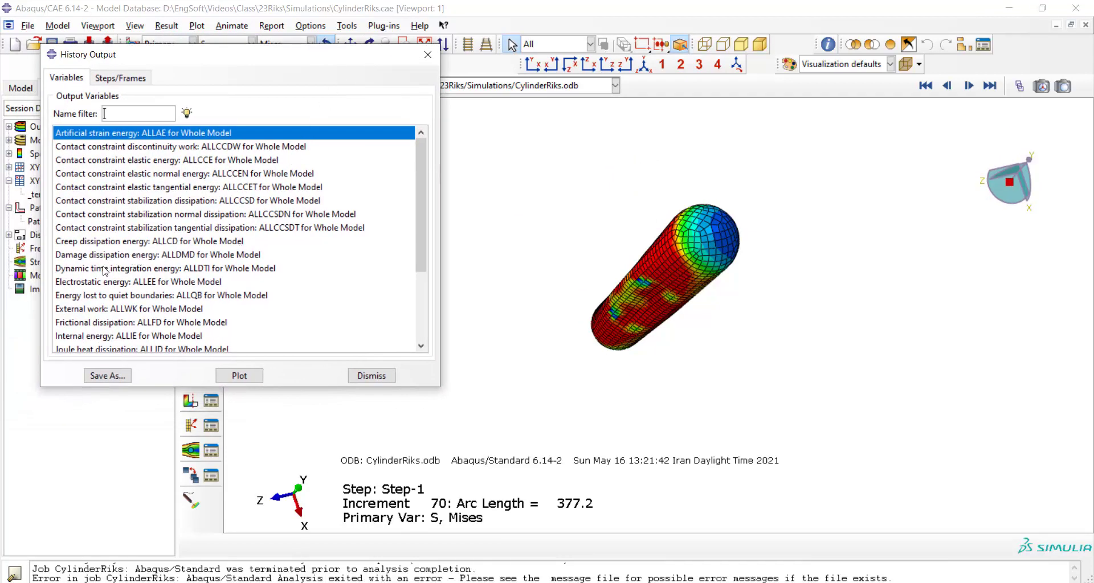
scroll(99, 269, "down", 2)
left_click(151, 296)
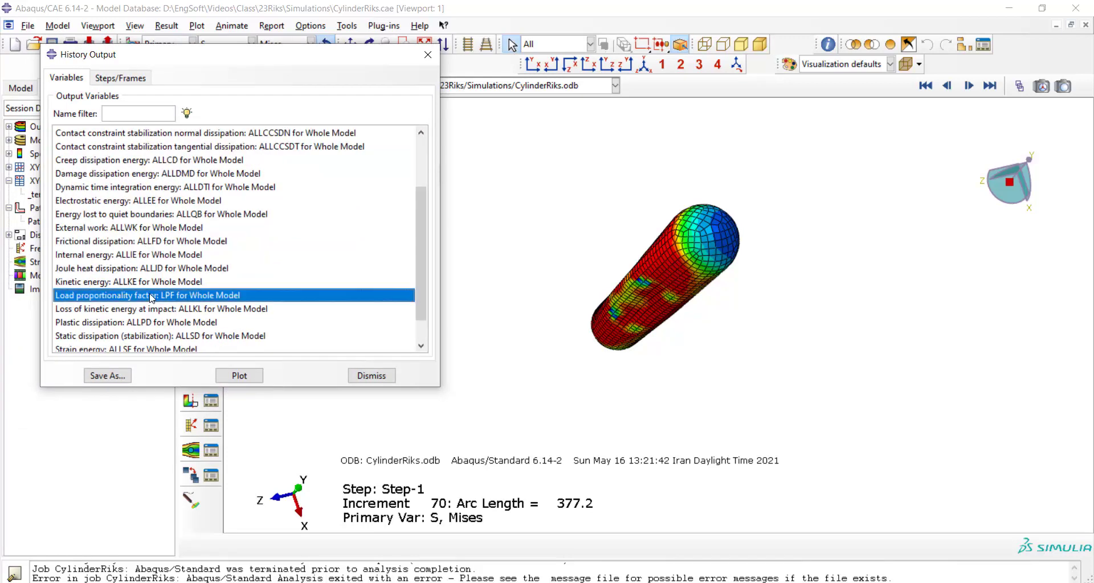
left_click(249, 378)
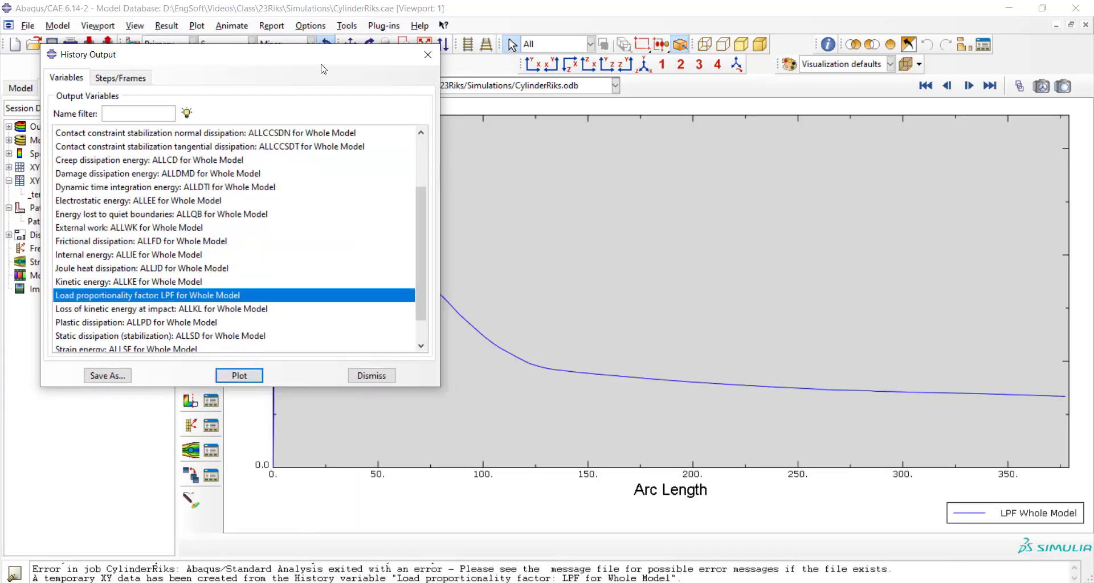
left_click_drag(325, 59, 18, 221)
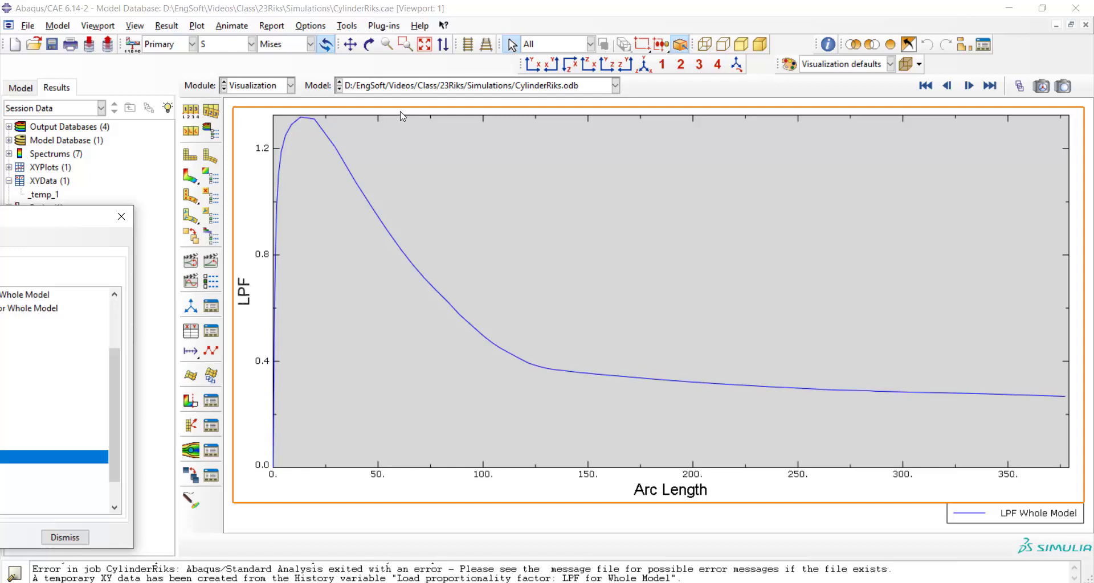
Probe the peak point of the LPF versus arc length curve and leave the probe
left_click(828, 44)
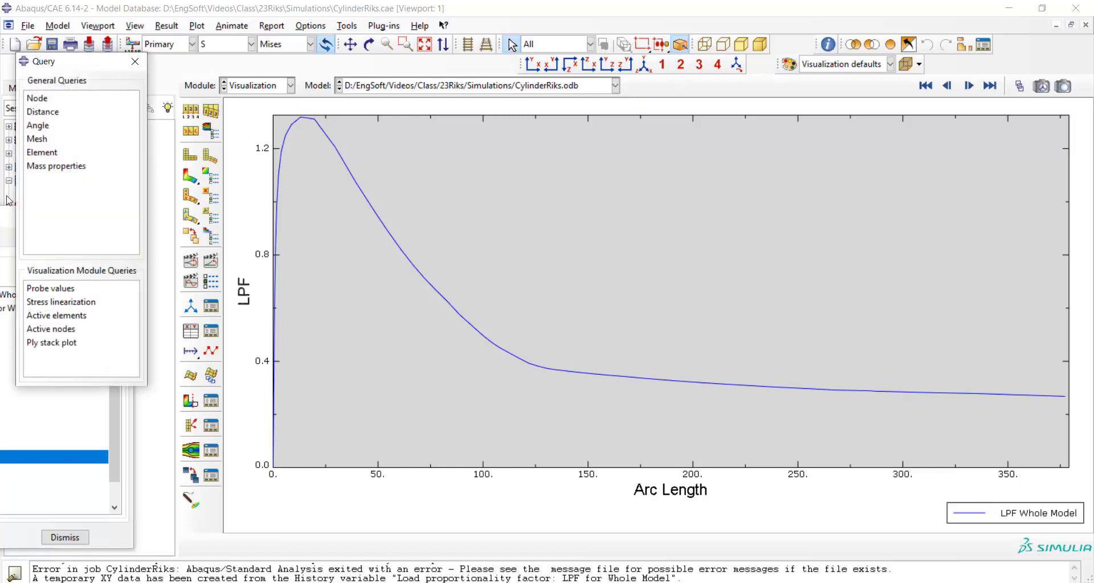
left_click(49, 289)
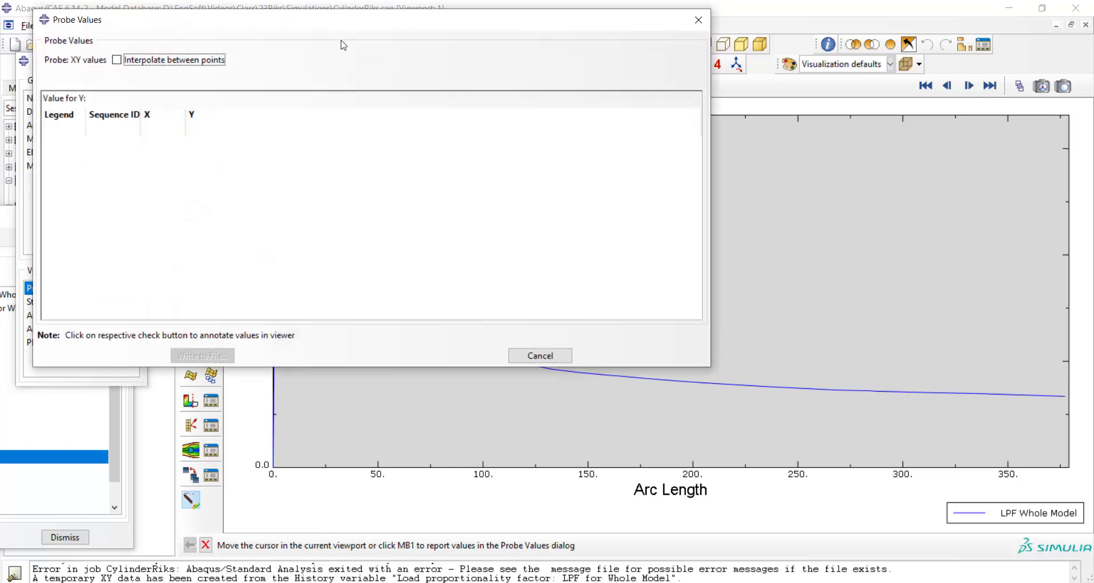
left_click_drag(344, 27, 698, 44)
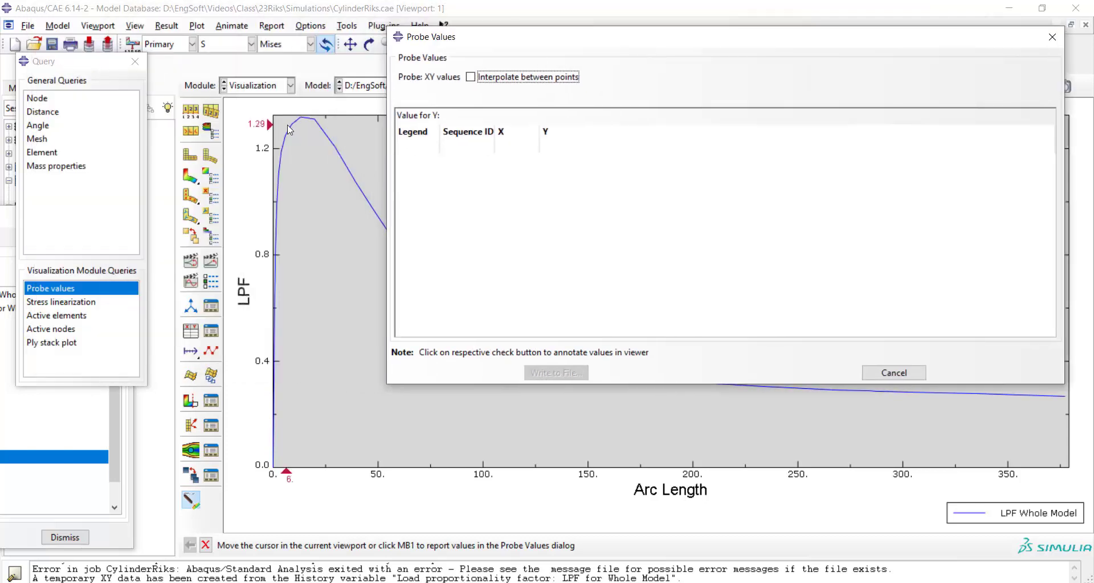
left_click(303, 119)
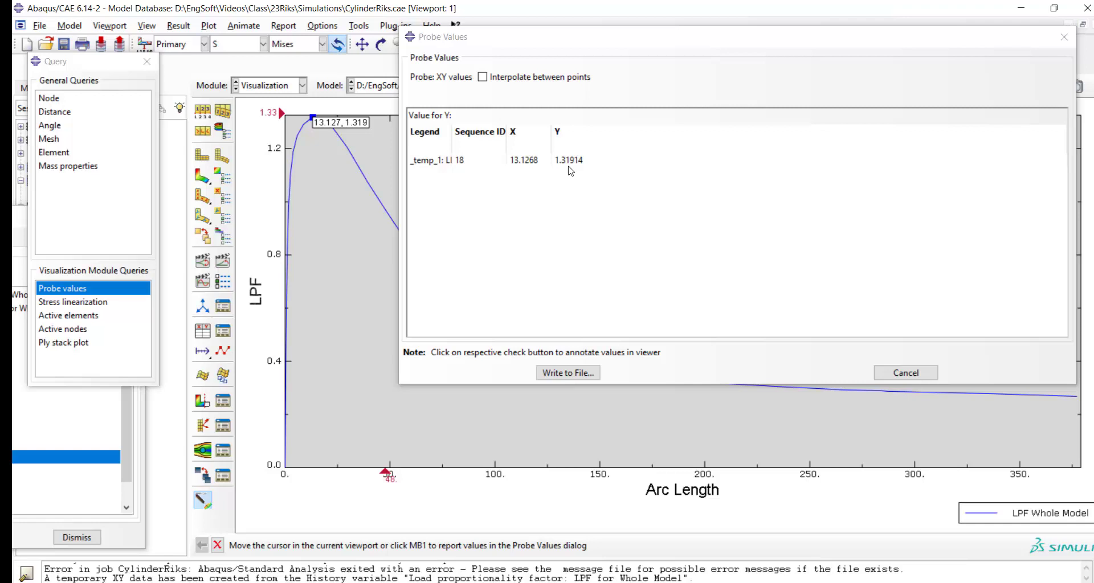
left_click(1063, 37)
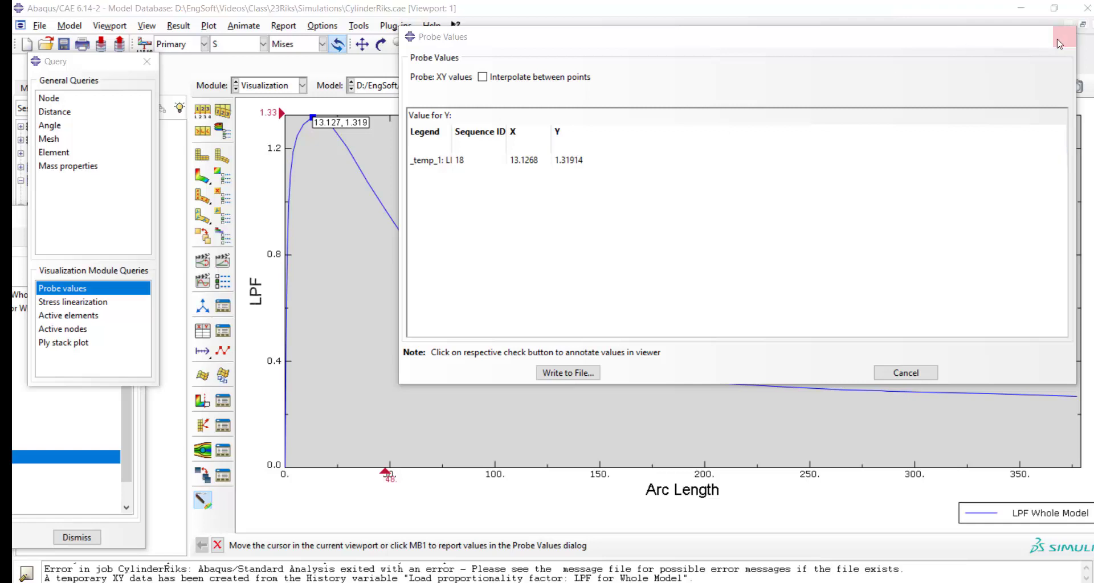
left_click(737, 259)
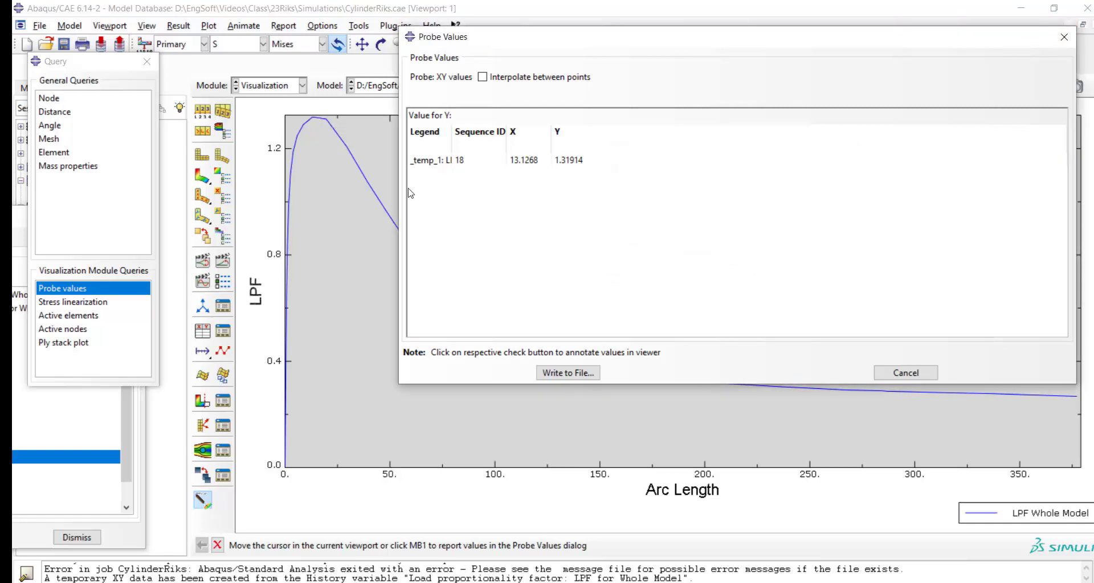